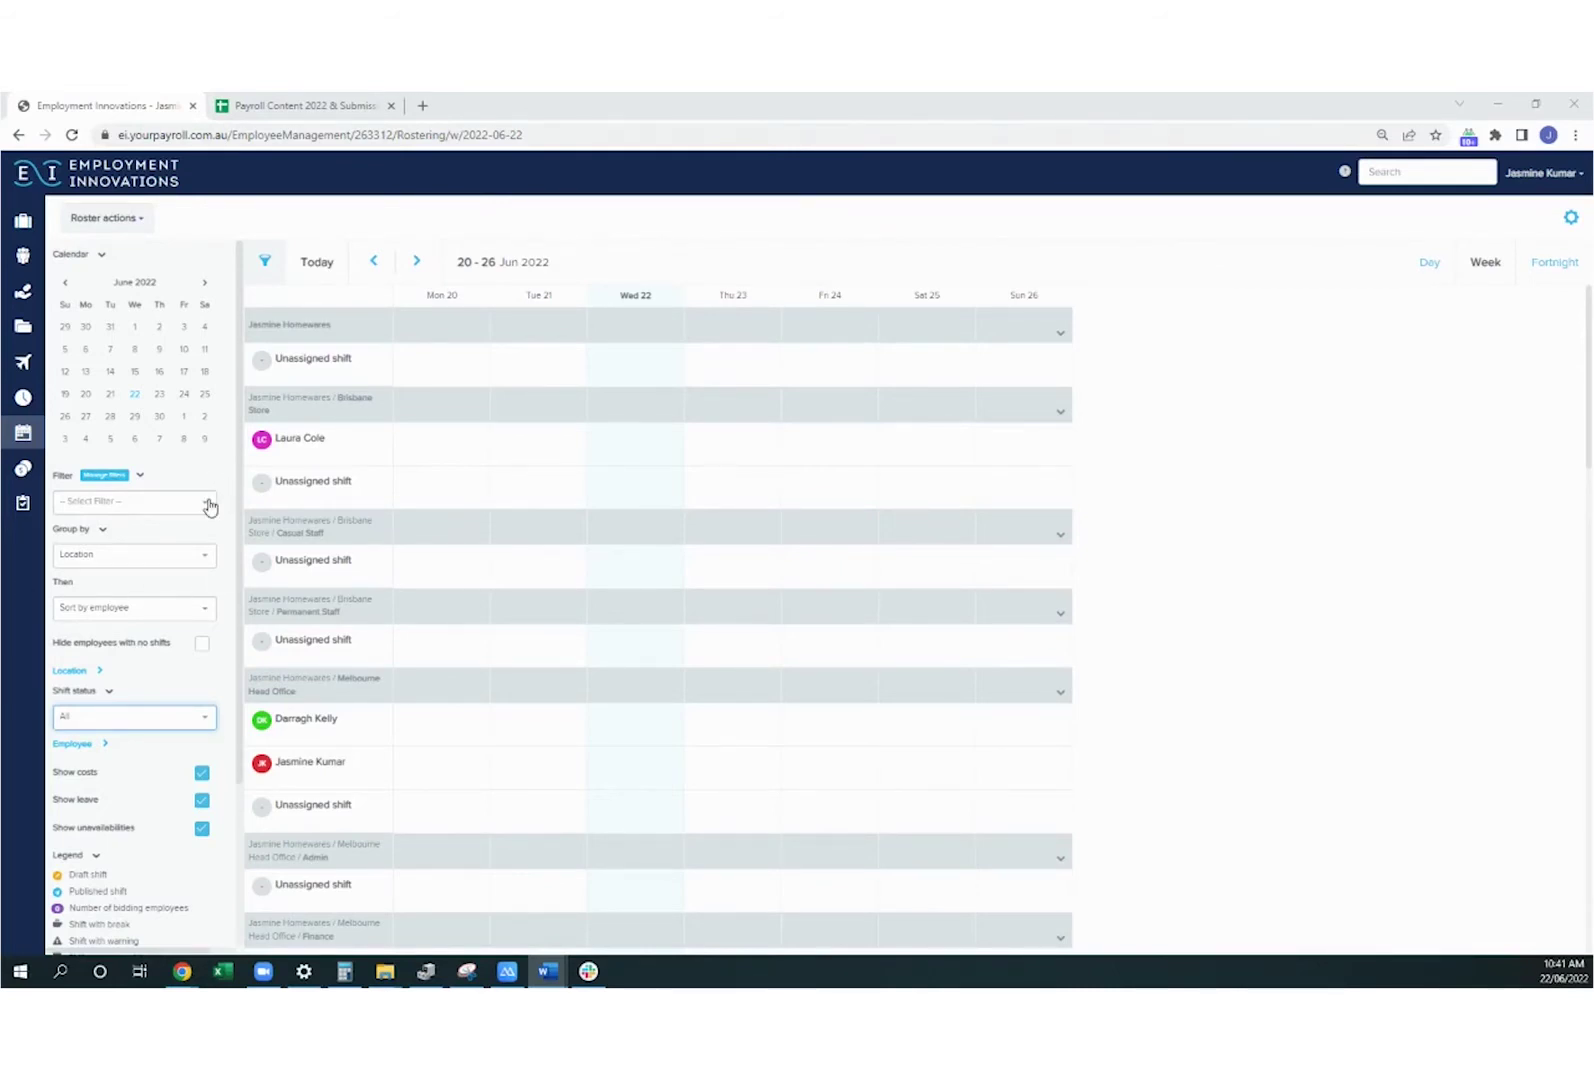
- Review the roster view options, keeping grouping by Location, sorting by employee and All shift statuses
{"action": "scroll", "coordinate": [226, 447], "scroll_direction": "down", "scroll_amount": 1}
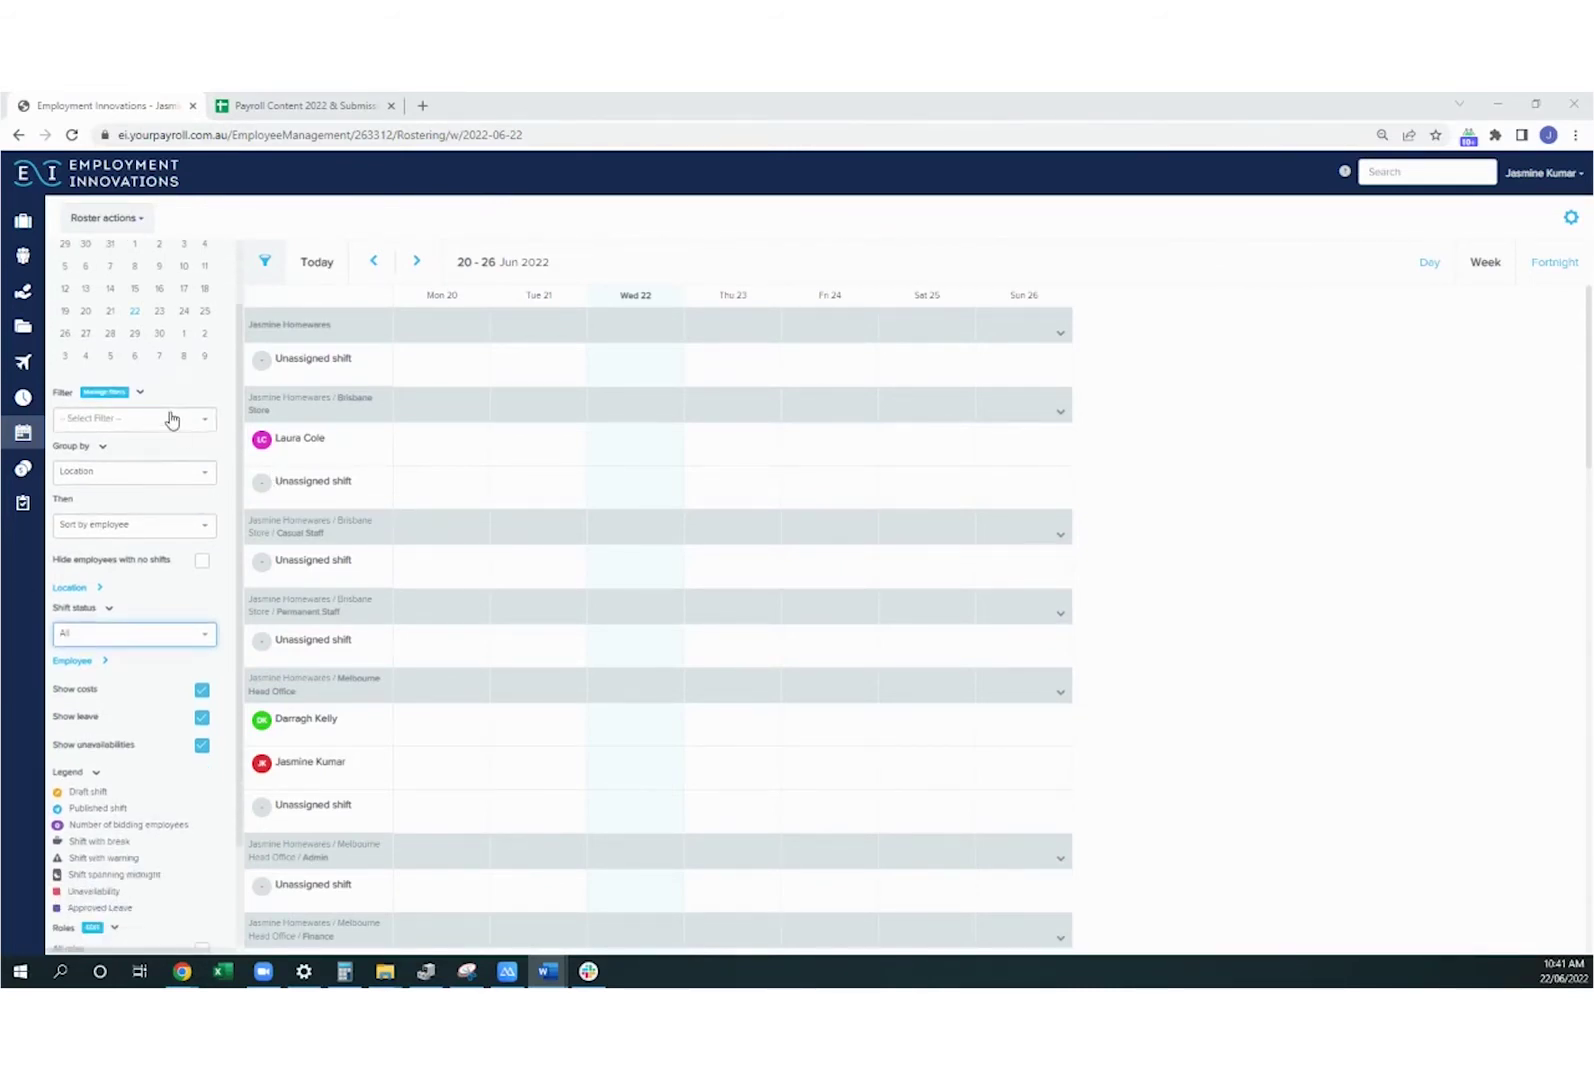
{"action": "left_click", "coordinate": [172, 420]}
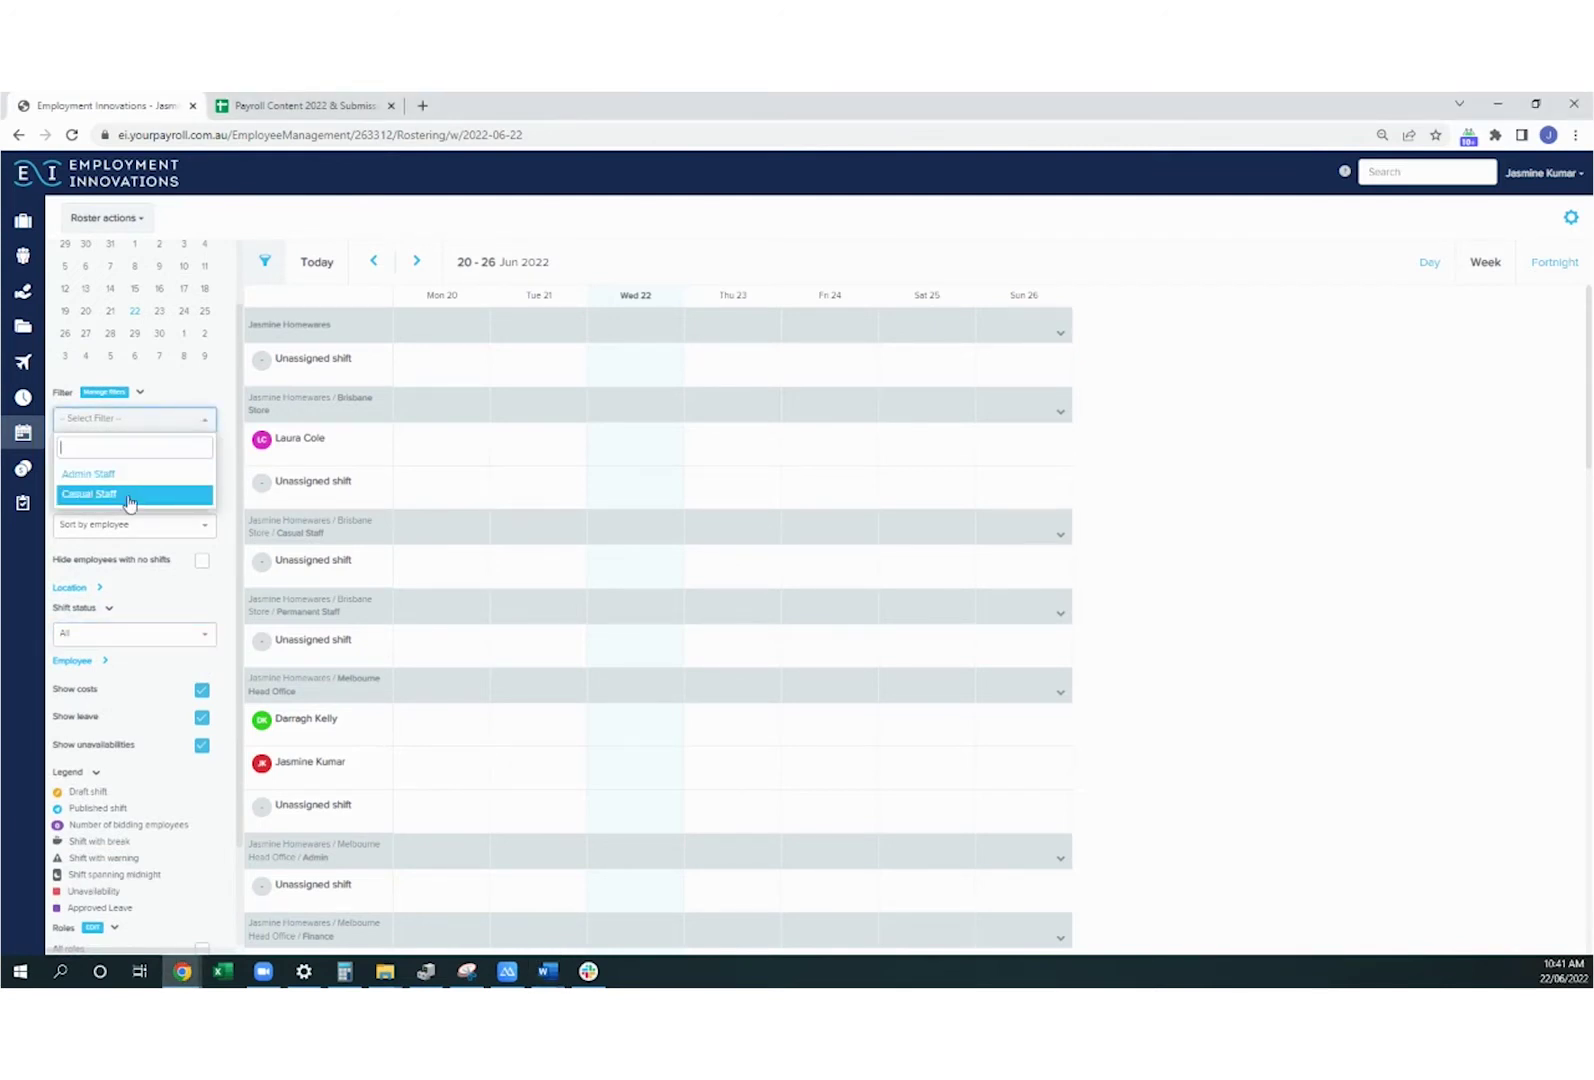
{"action": "left_click", "coordinate": [206, 420]}
{"action": "left_click", "coordinate": [145, 487]}
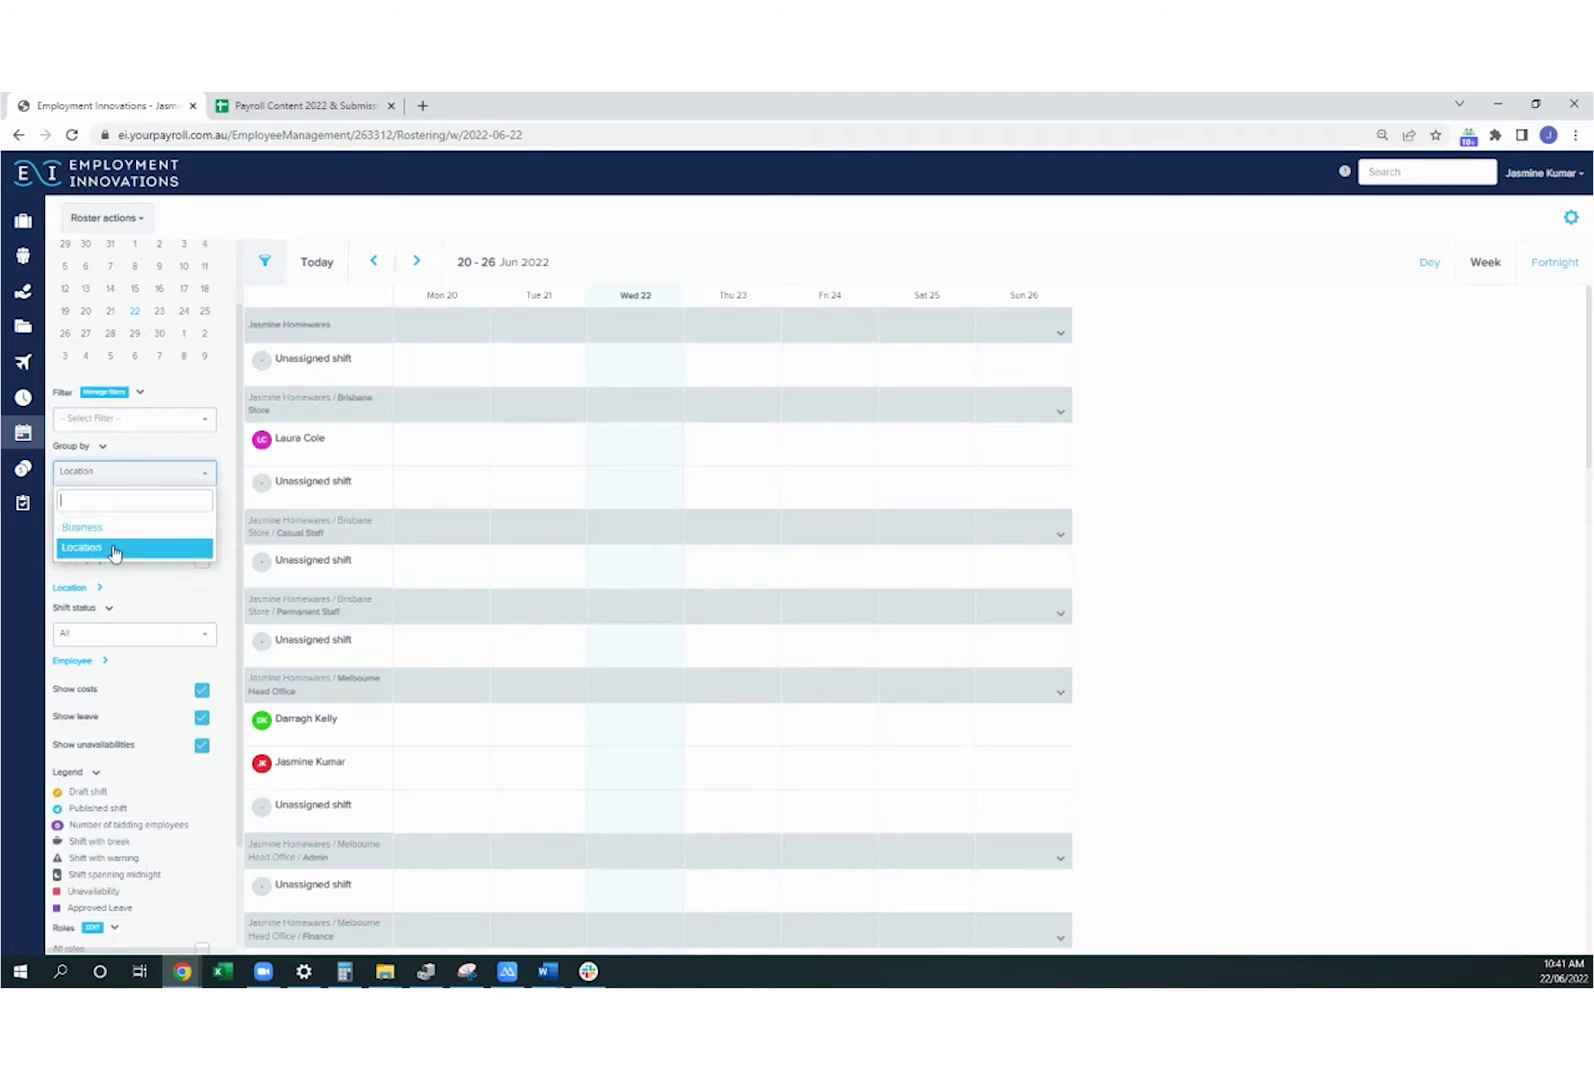
{"action": "left_click", "coordinate": [206, 474]}
{"action": "scroll", "coordinate": [178, 430], "scroll_direction": "down", "scroll_amount": 1}
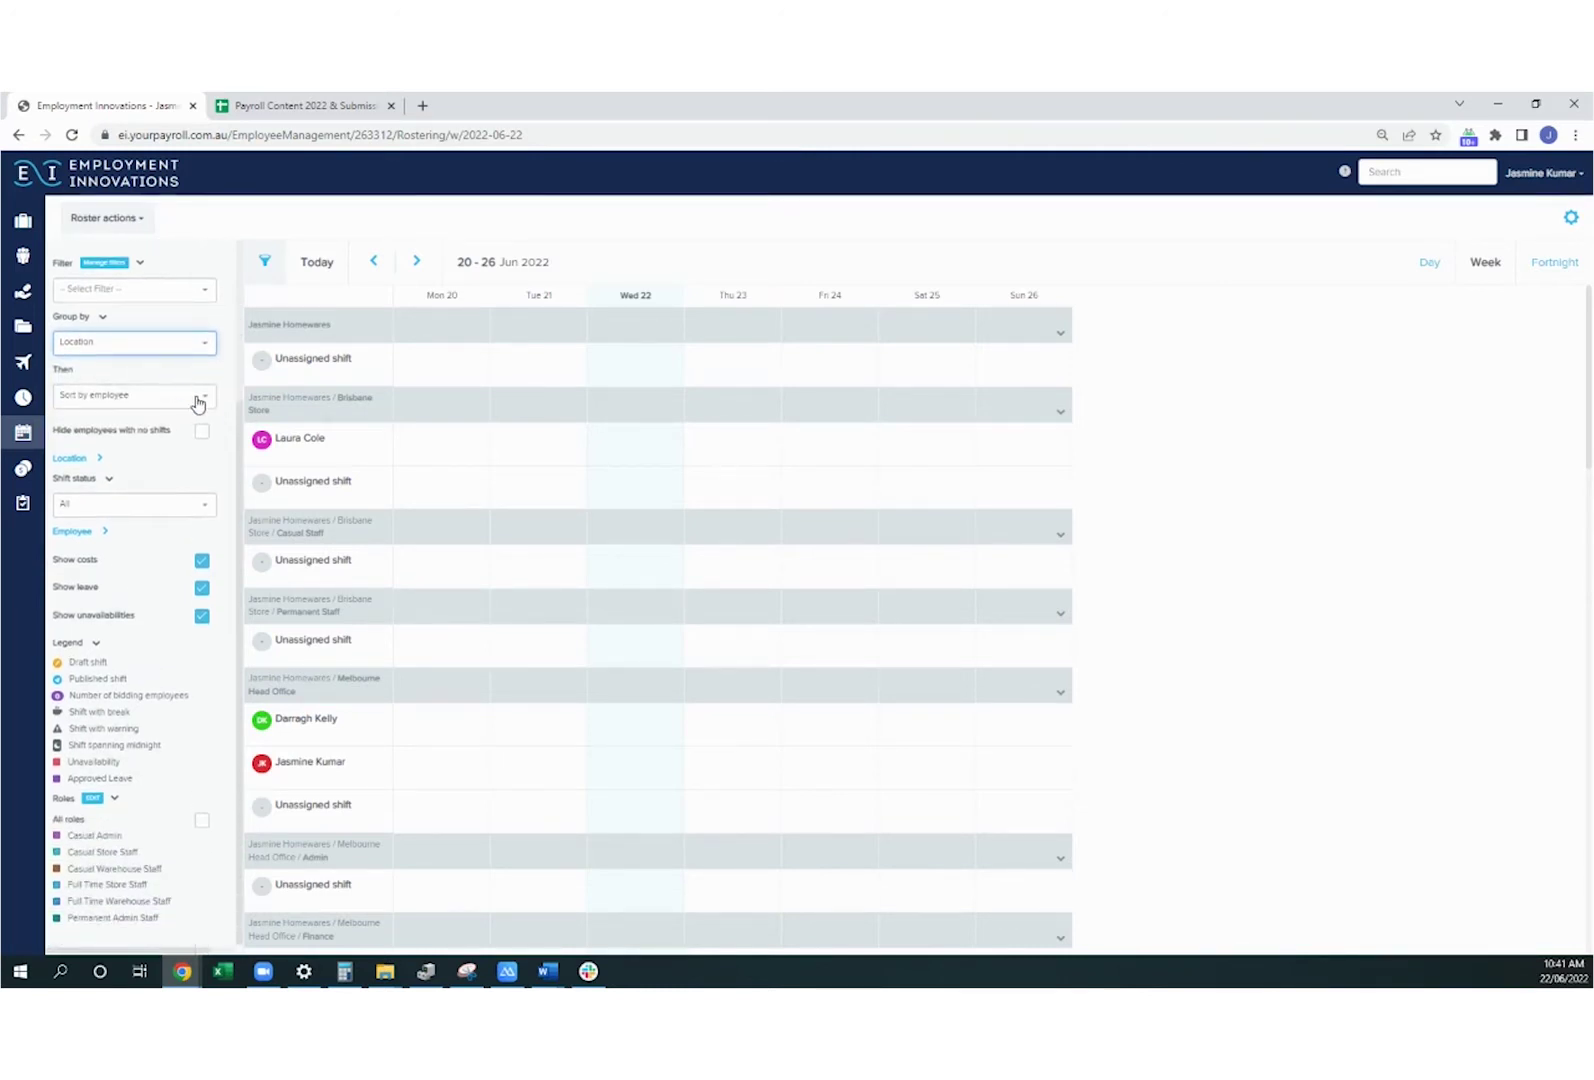
{"action": "left_click", "coordinate": [192, 398]}
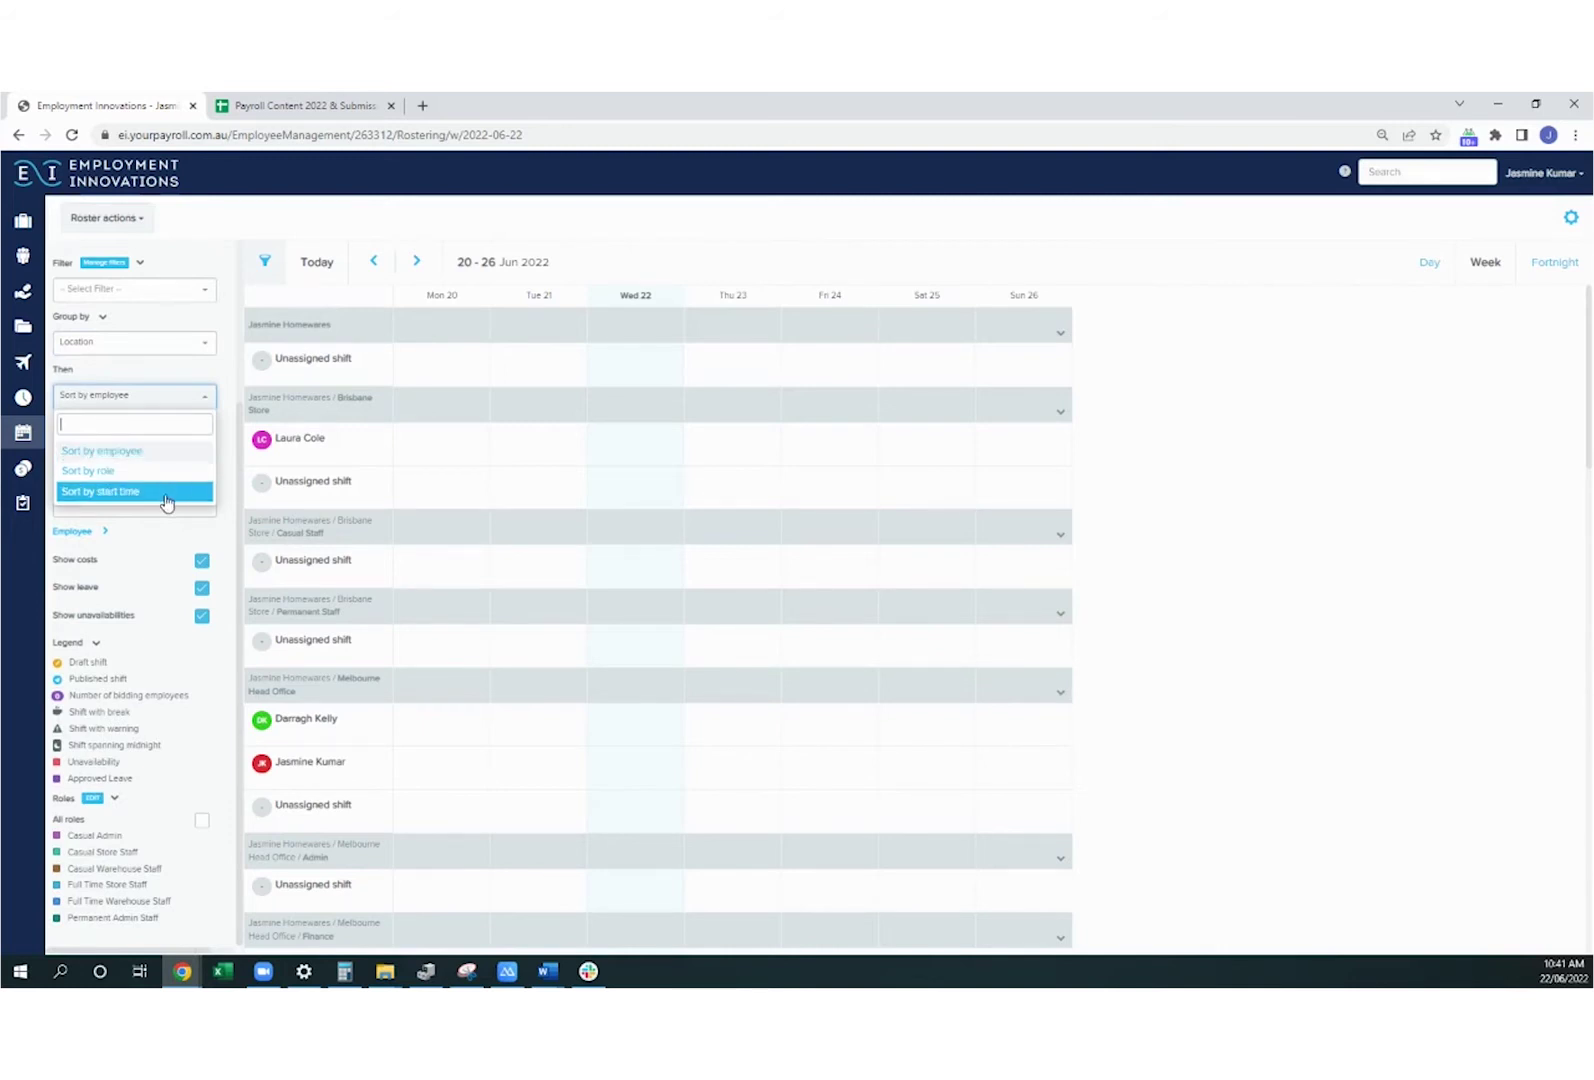
{"action": "left_click", "coordinate": [207, 400]}
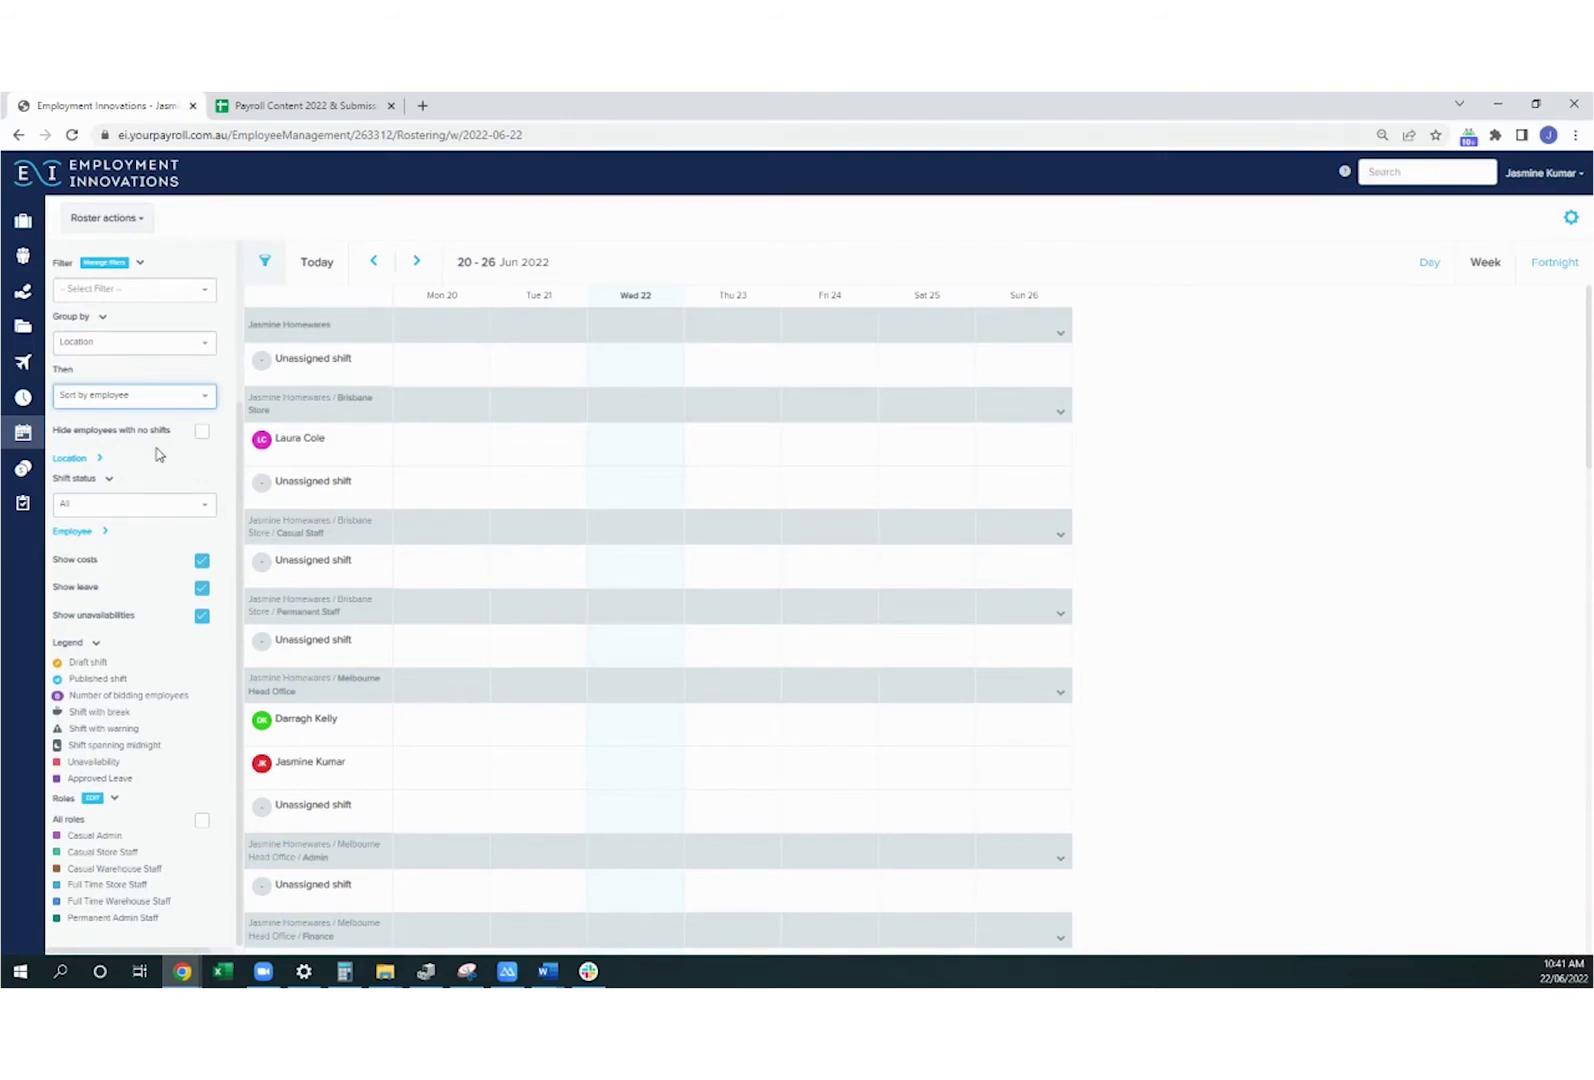
{"action": "left_click", "coordinate": [158, 505]}
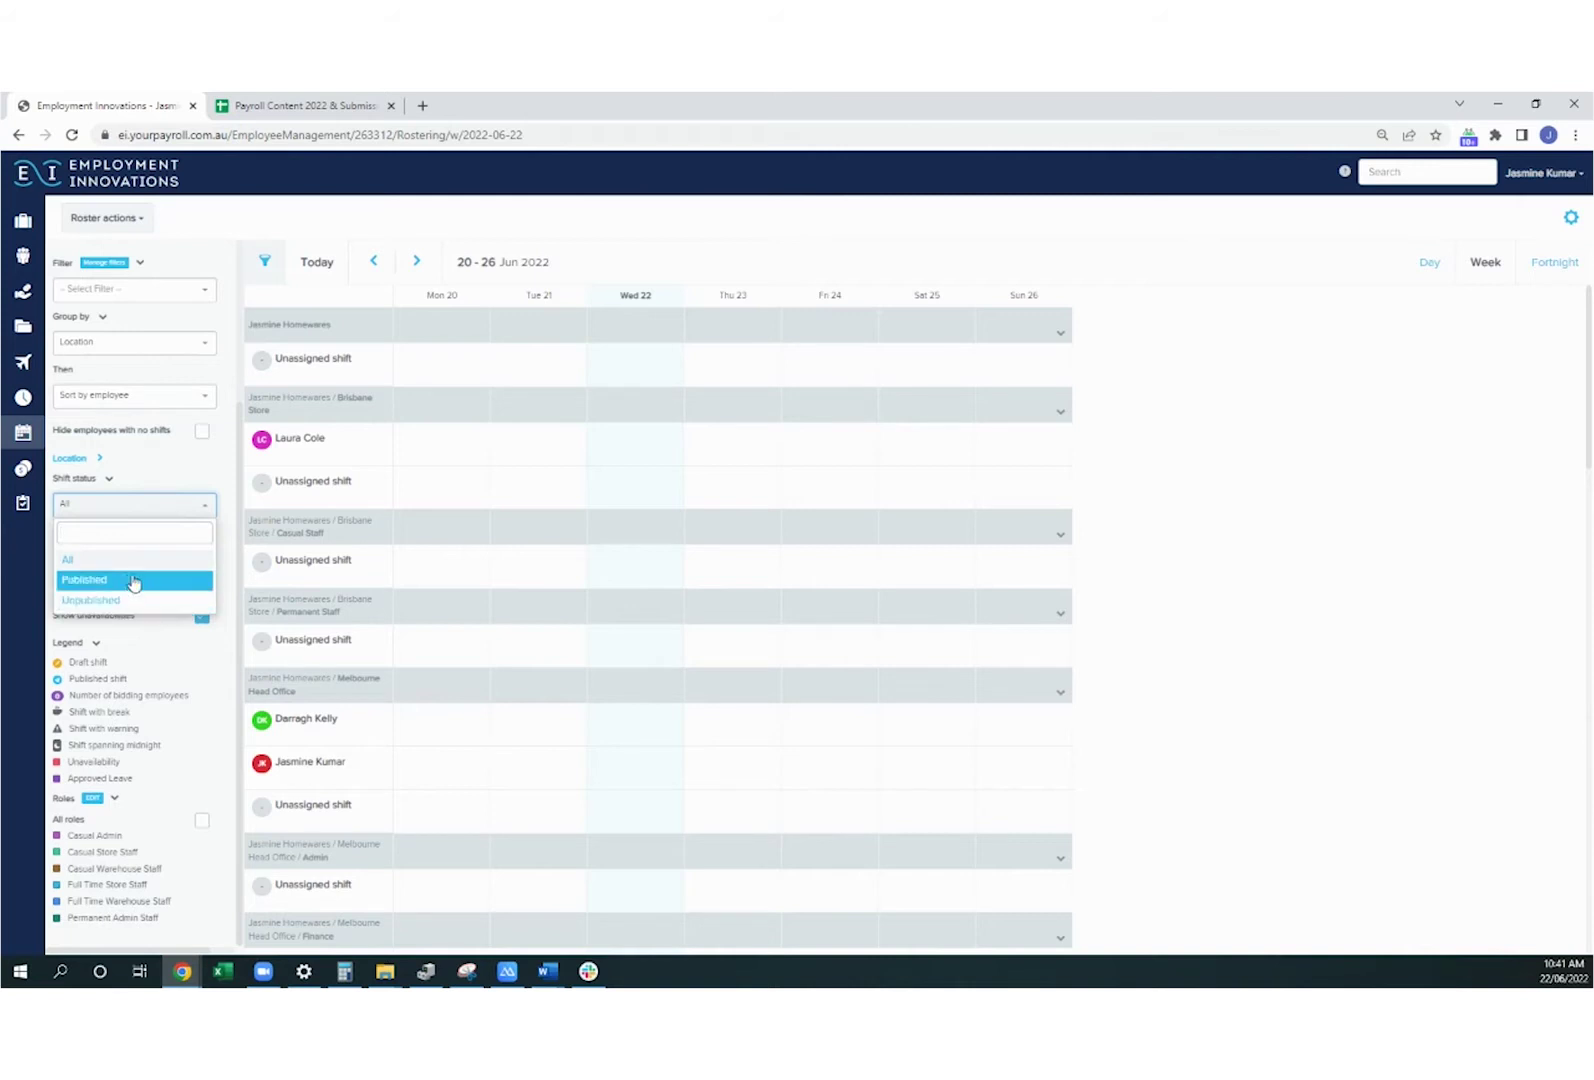
{"action": "left_click", "coordinate": [211, 513]}
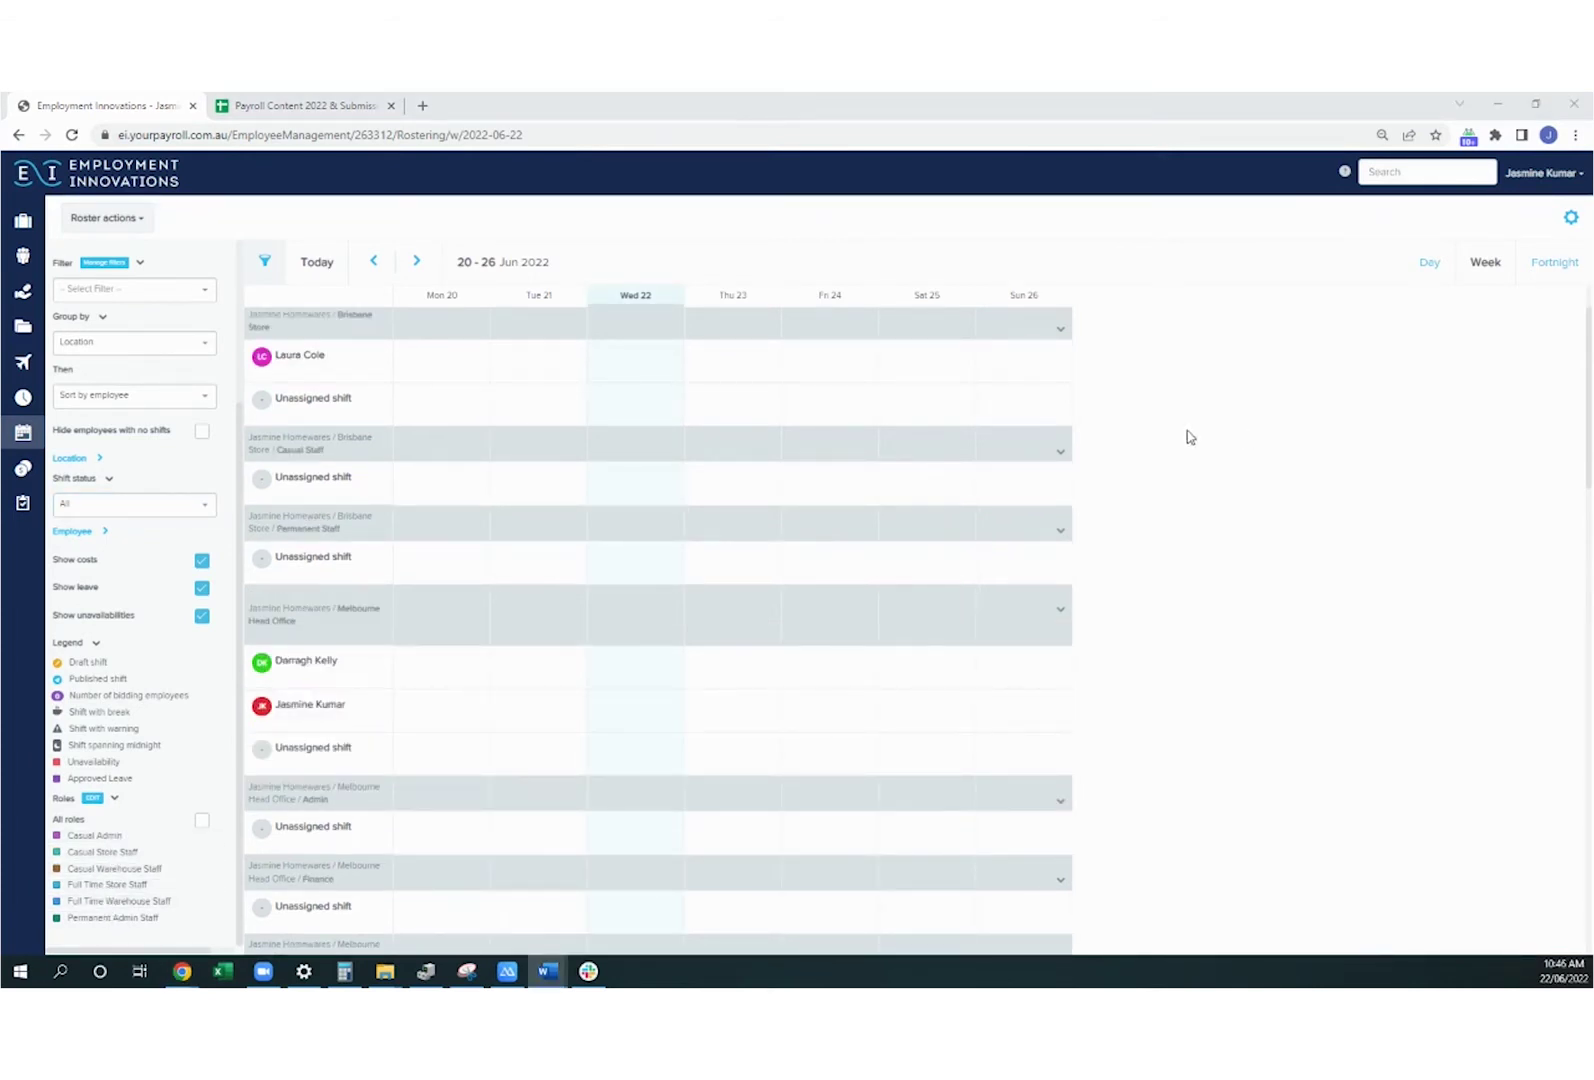
- Add a 9:00 AM–5:00 PM draft shift on Mon 20 for the Head Office employee
{"action": "left_click", "coordinate": [424, 714]}
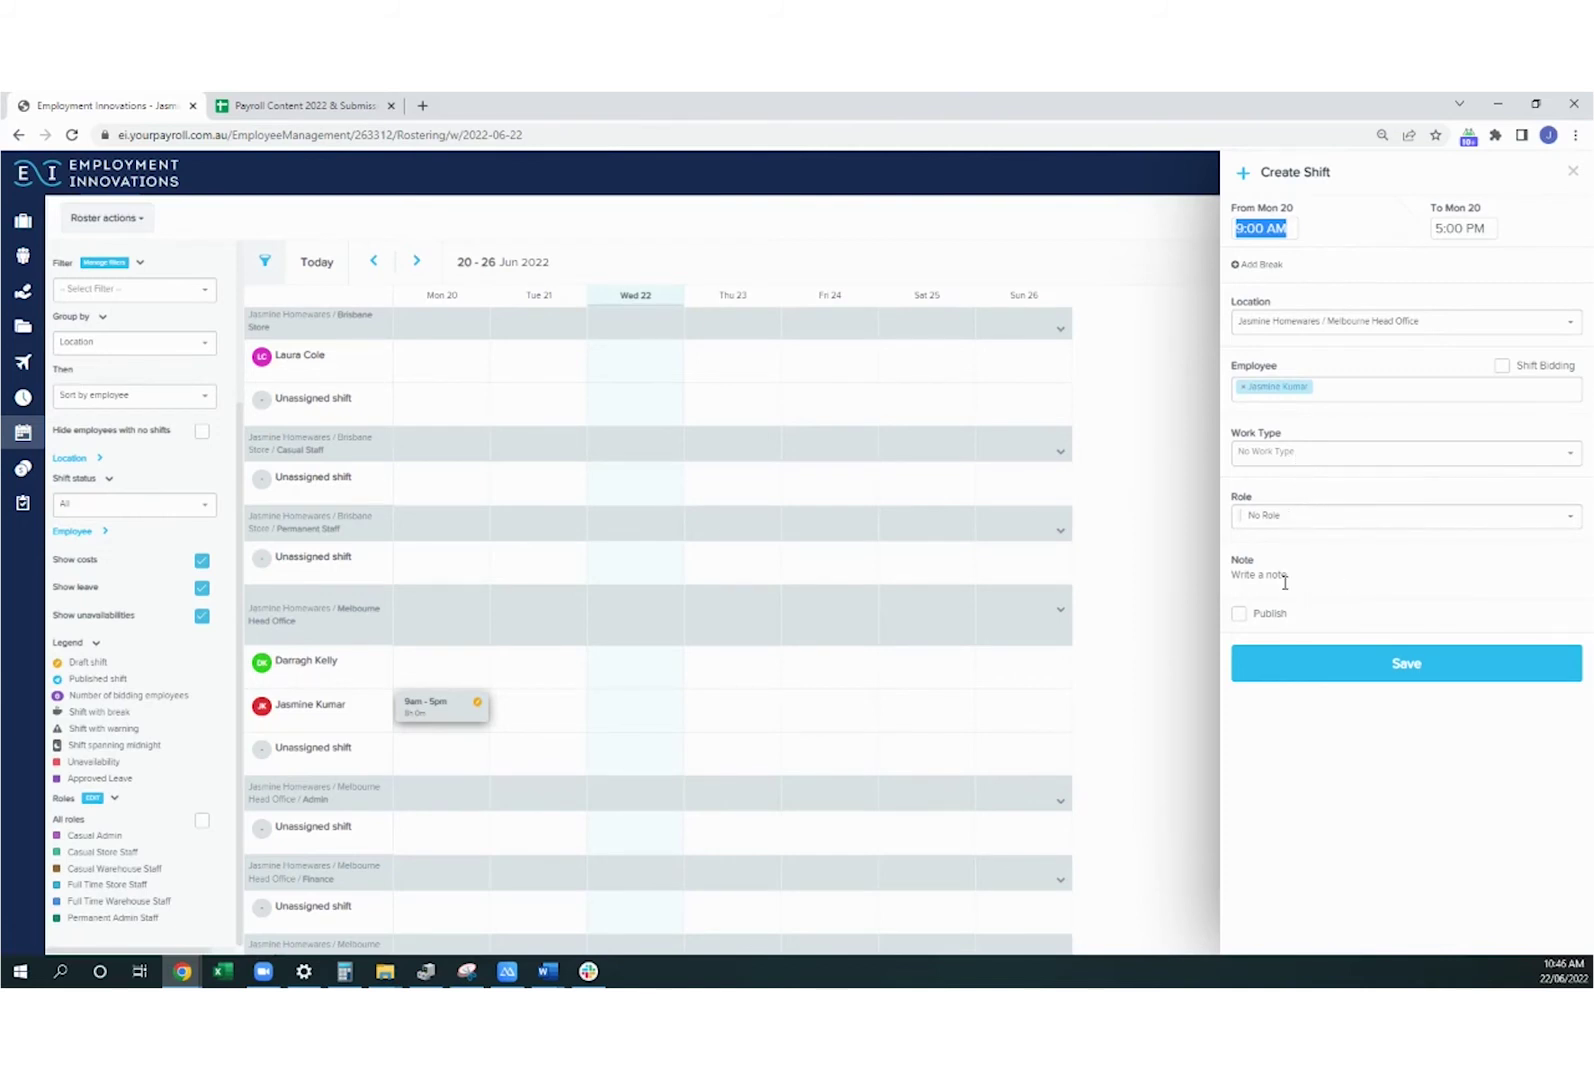
{"action": "left_click", "coordinate": [1390, 665]}
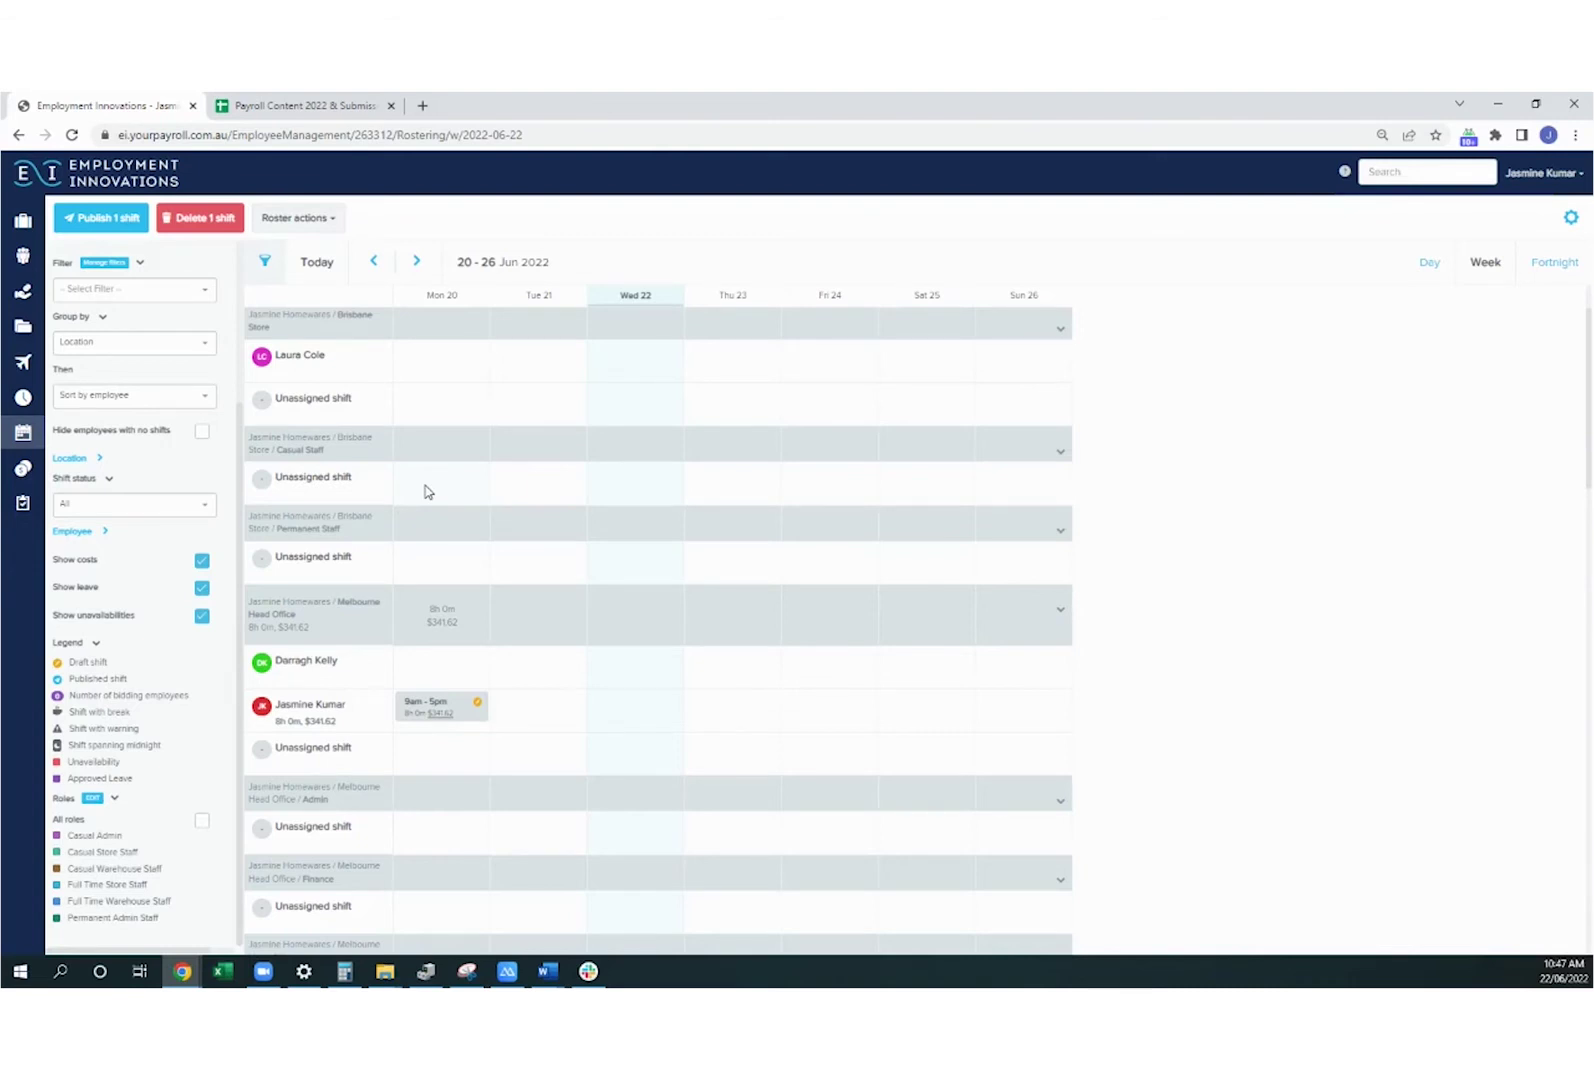
{"action": "left_click", "coordinate": [425, 491]}
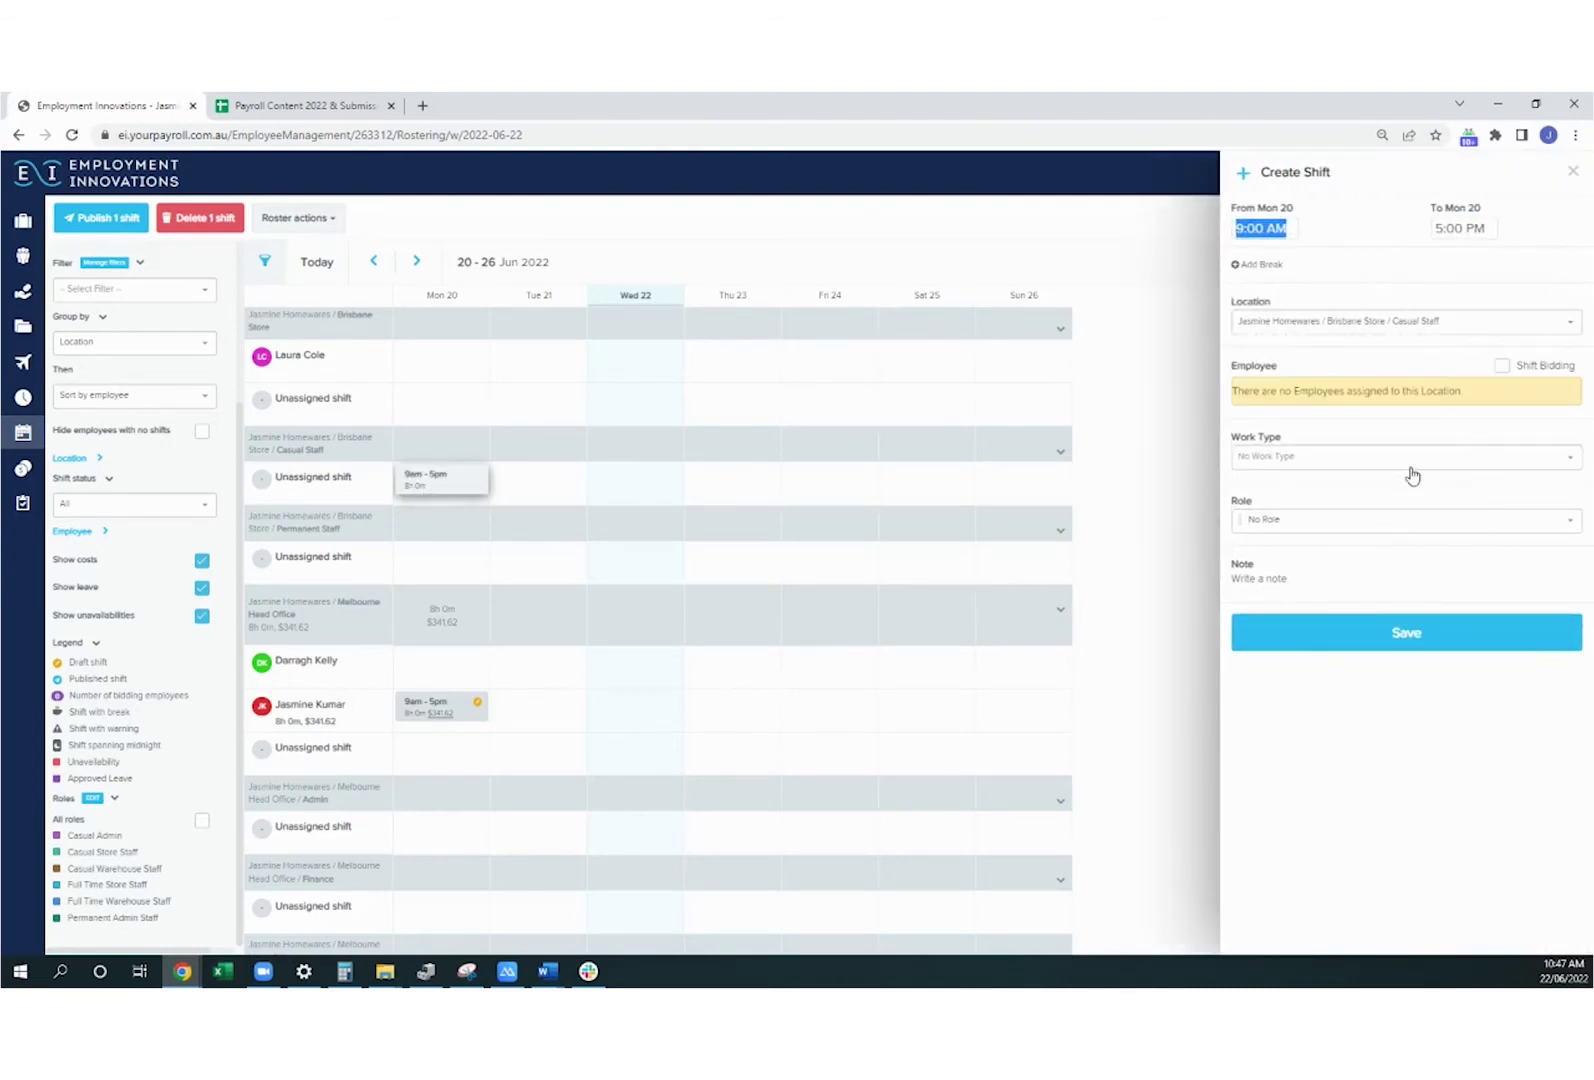
- Save the unassigned Mon 20 Casual Staff shift, and move the employee's 9am–5pm shift to Tue 21, copying it to Wed 22 and Thu 23
{"action": "left_click", "coordinate": [1408, 630]}
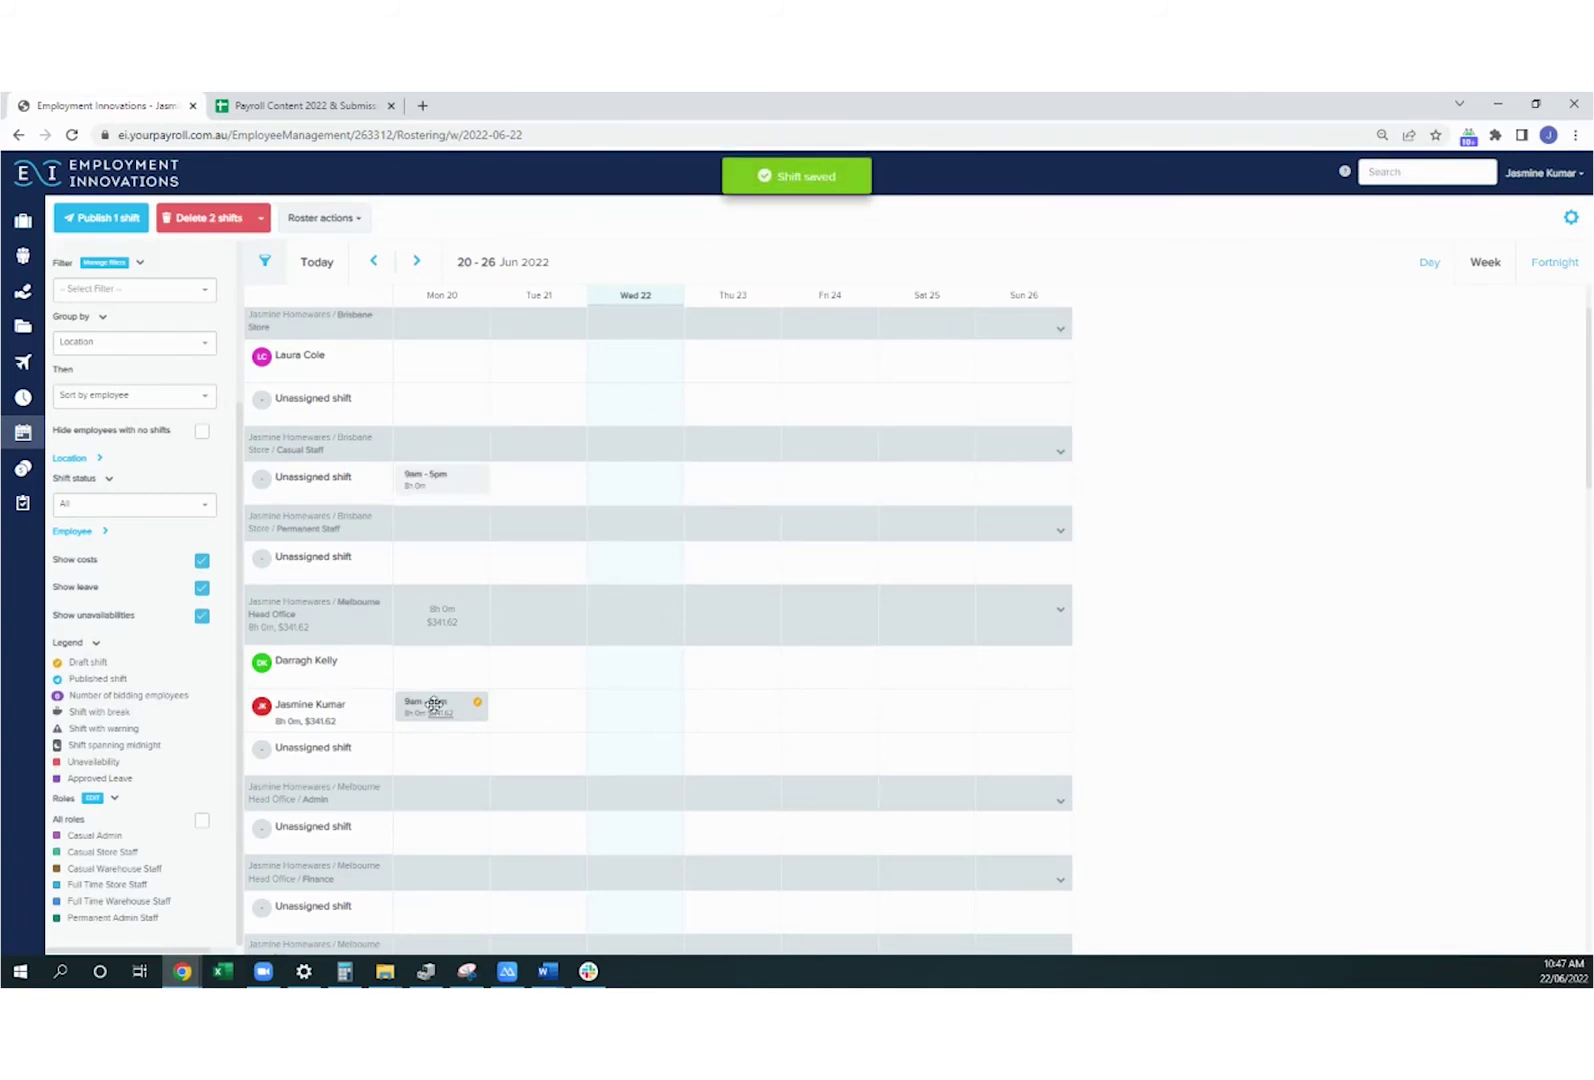
{"action": "left_click_drag", "start_coordinate": [433, 705], "coordinate": [507, 703]}
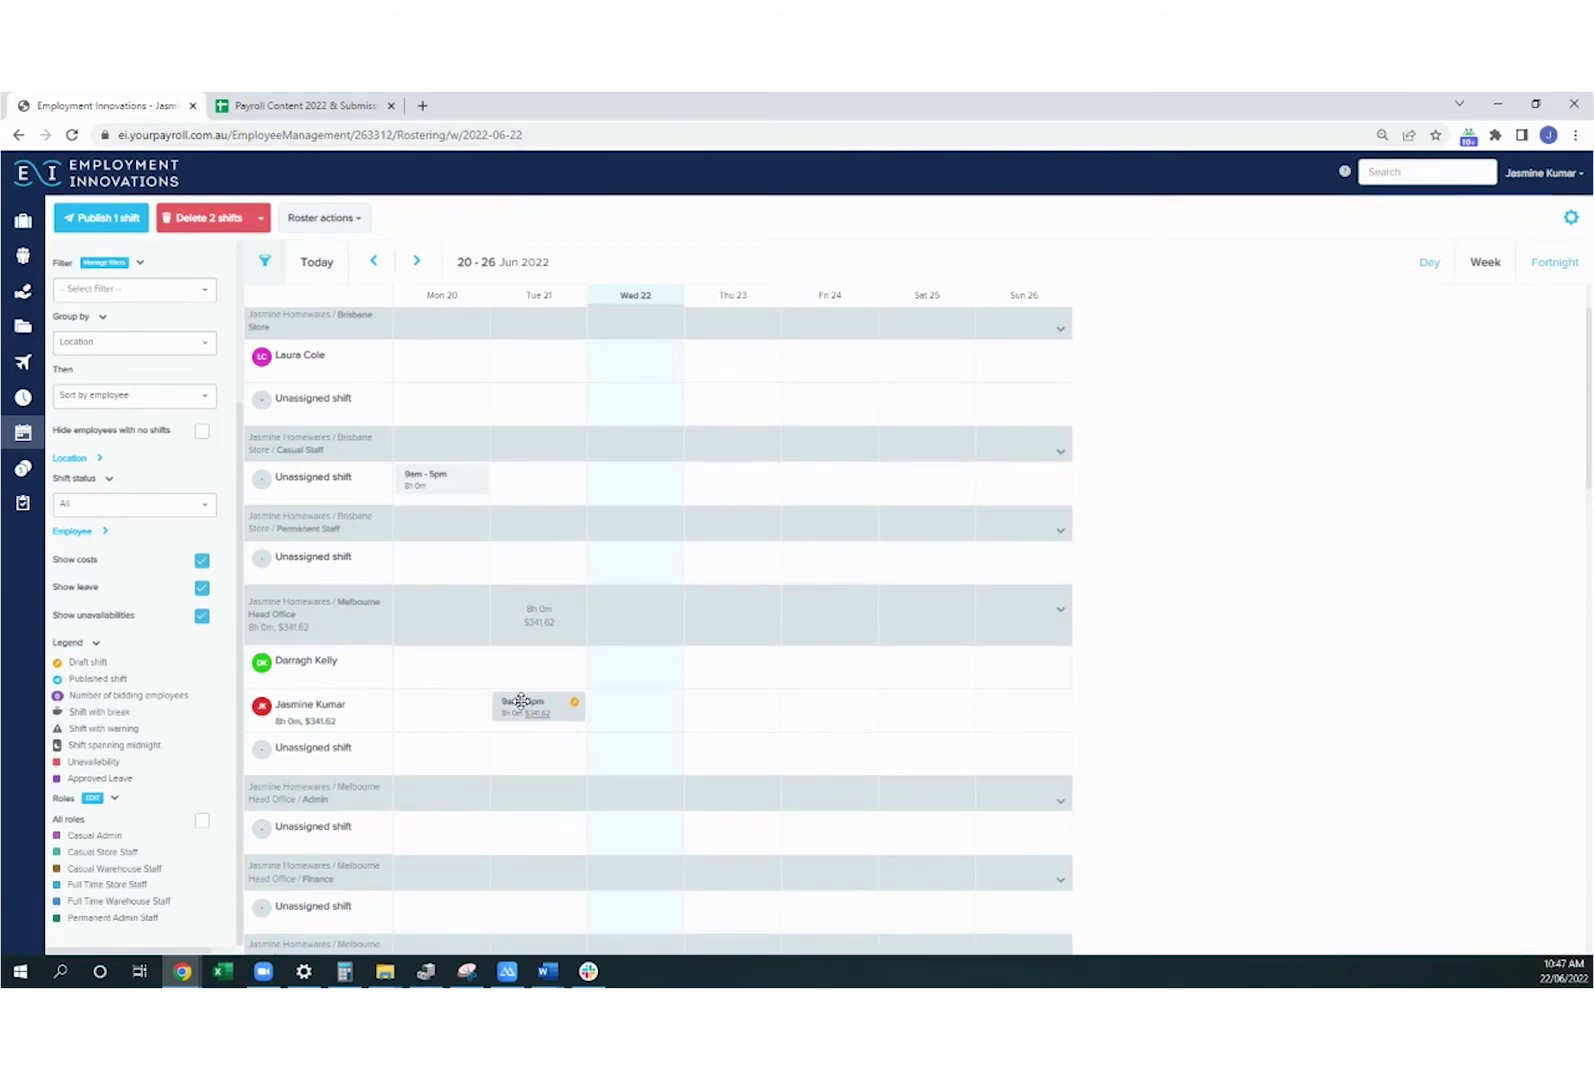
{"action": "left_click_drag", "start_coordinate": [520, 701], "coordinate": [698, 705]}
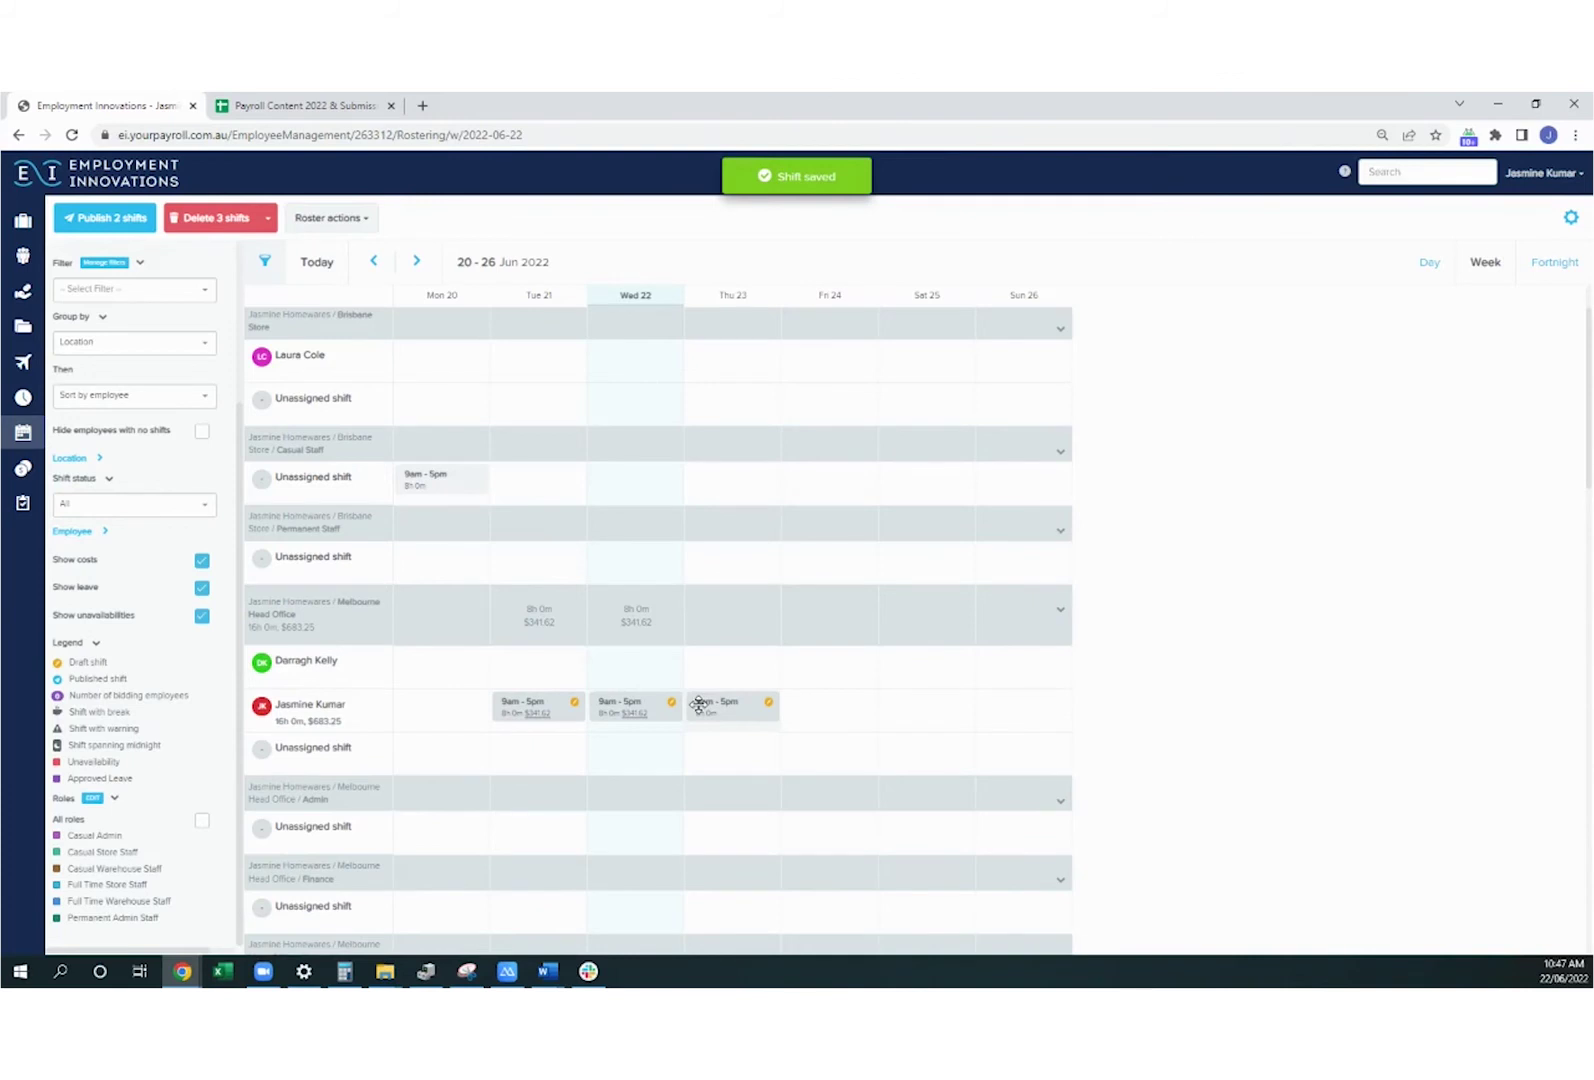
{"action": "left_click_drag", "start_coordinate": [698, 705], "coordinate": [698, 705]}
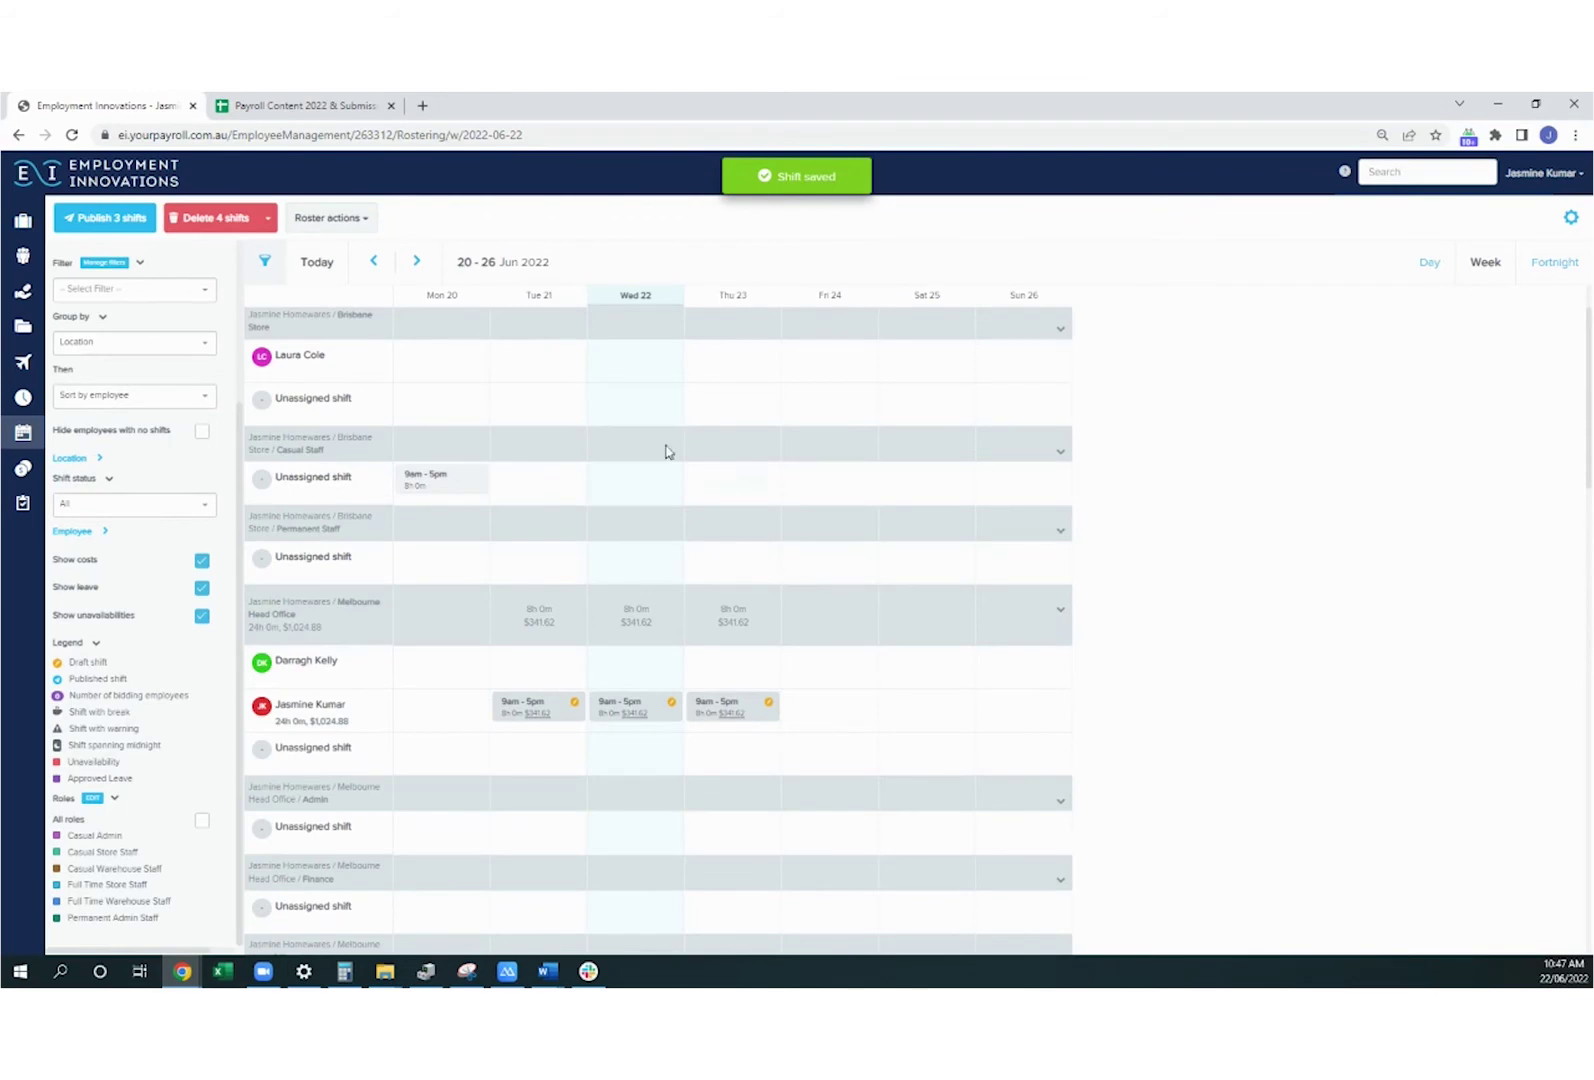
- Publish the 3 draft shifts and confirm in the Publish Shifts dialog
{"action": "left_click", "coordinate": [96, 221]}
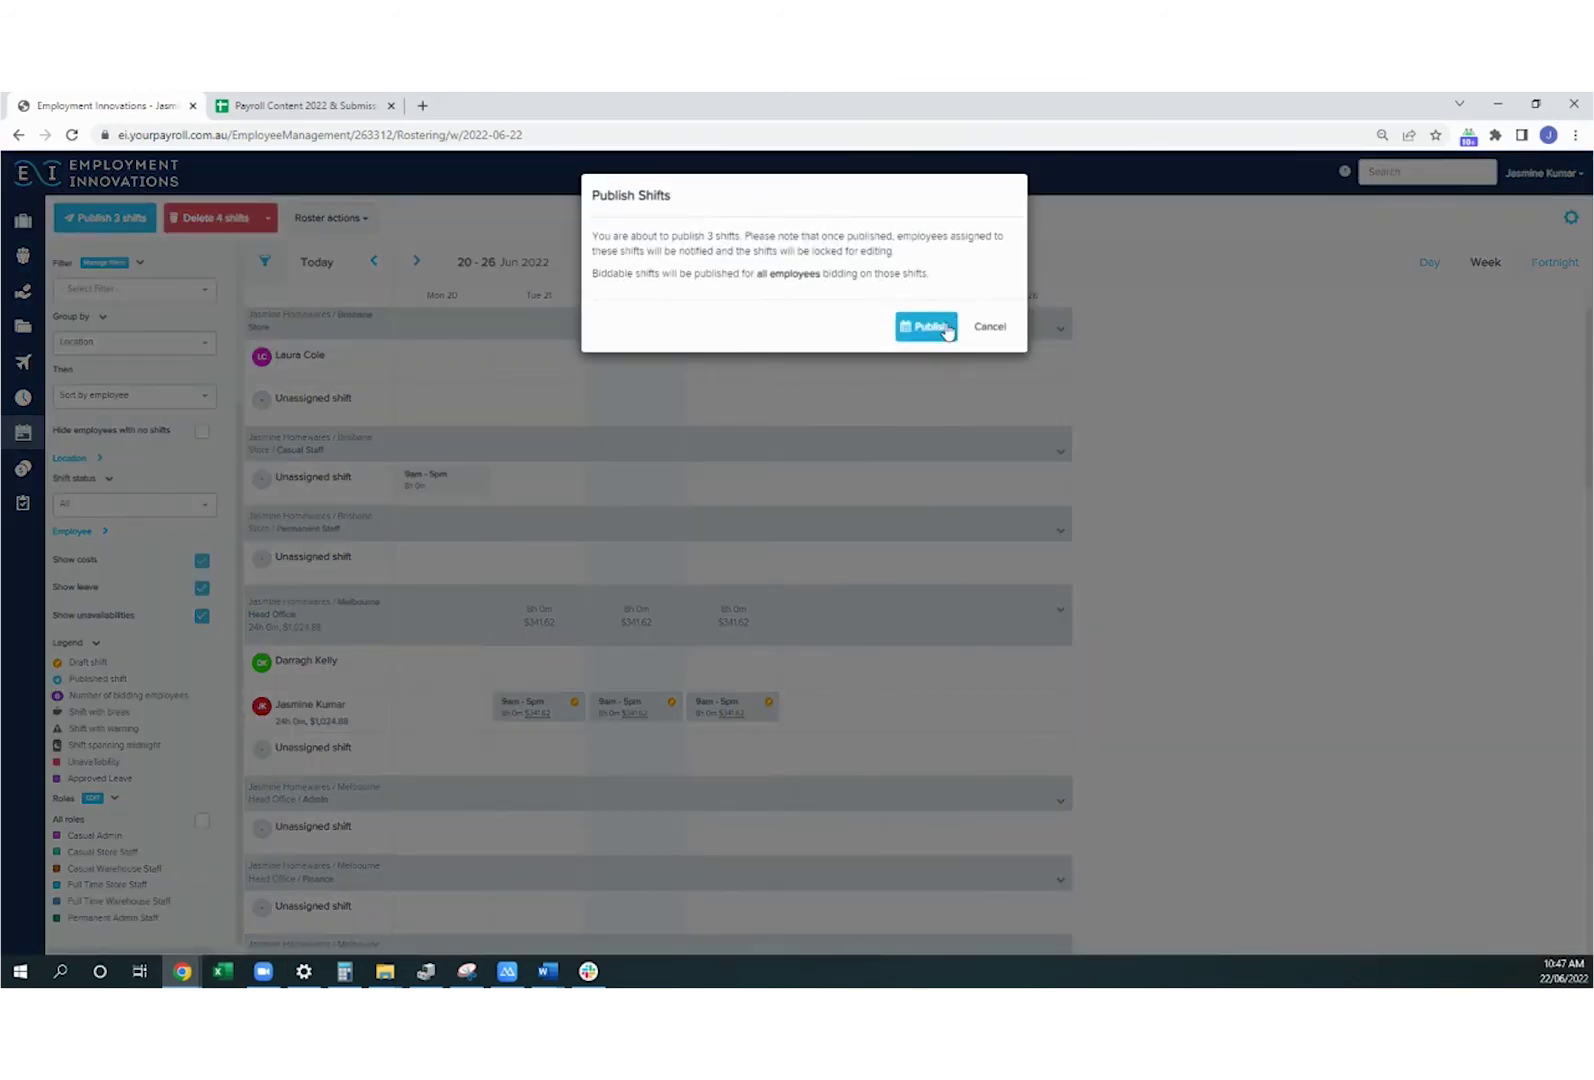
{"action": "left_click", "coordinate": [945, 328]}
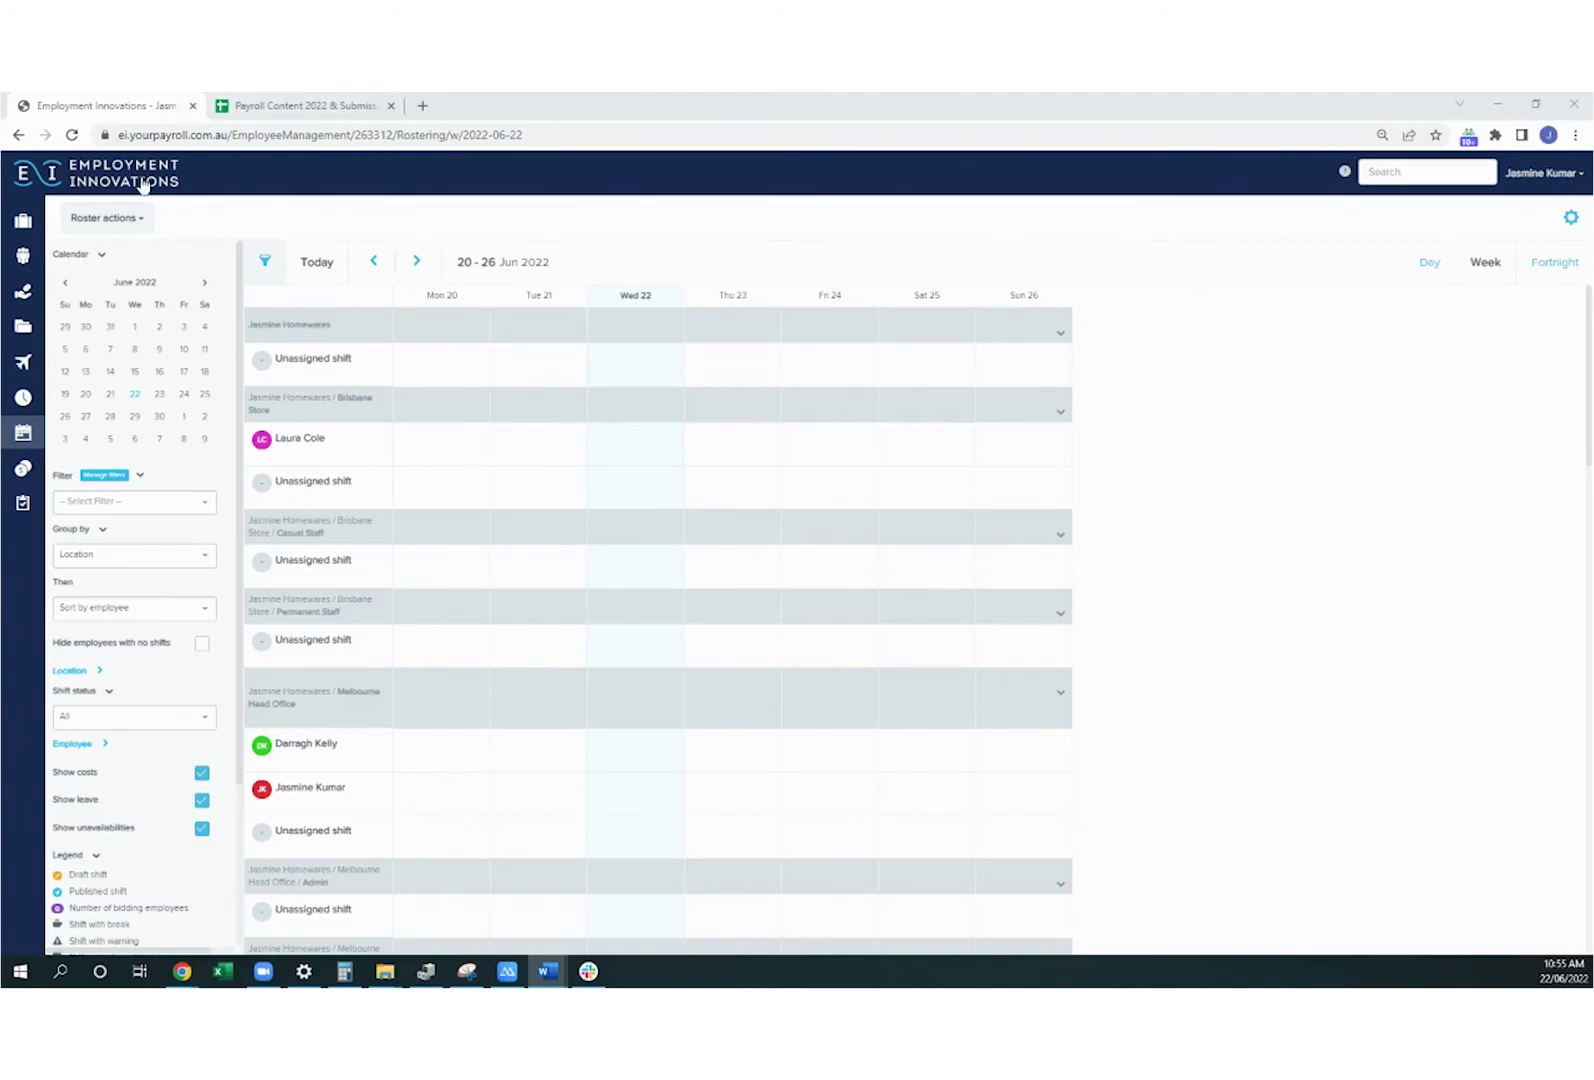
{"action": "left_click", "coordinate": [120, 218]}
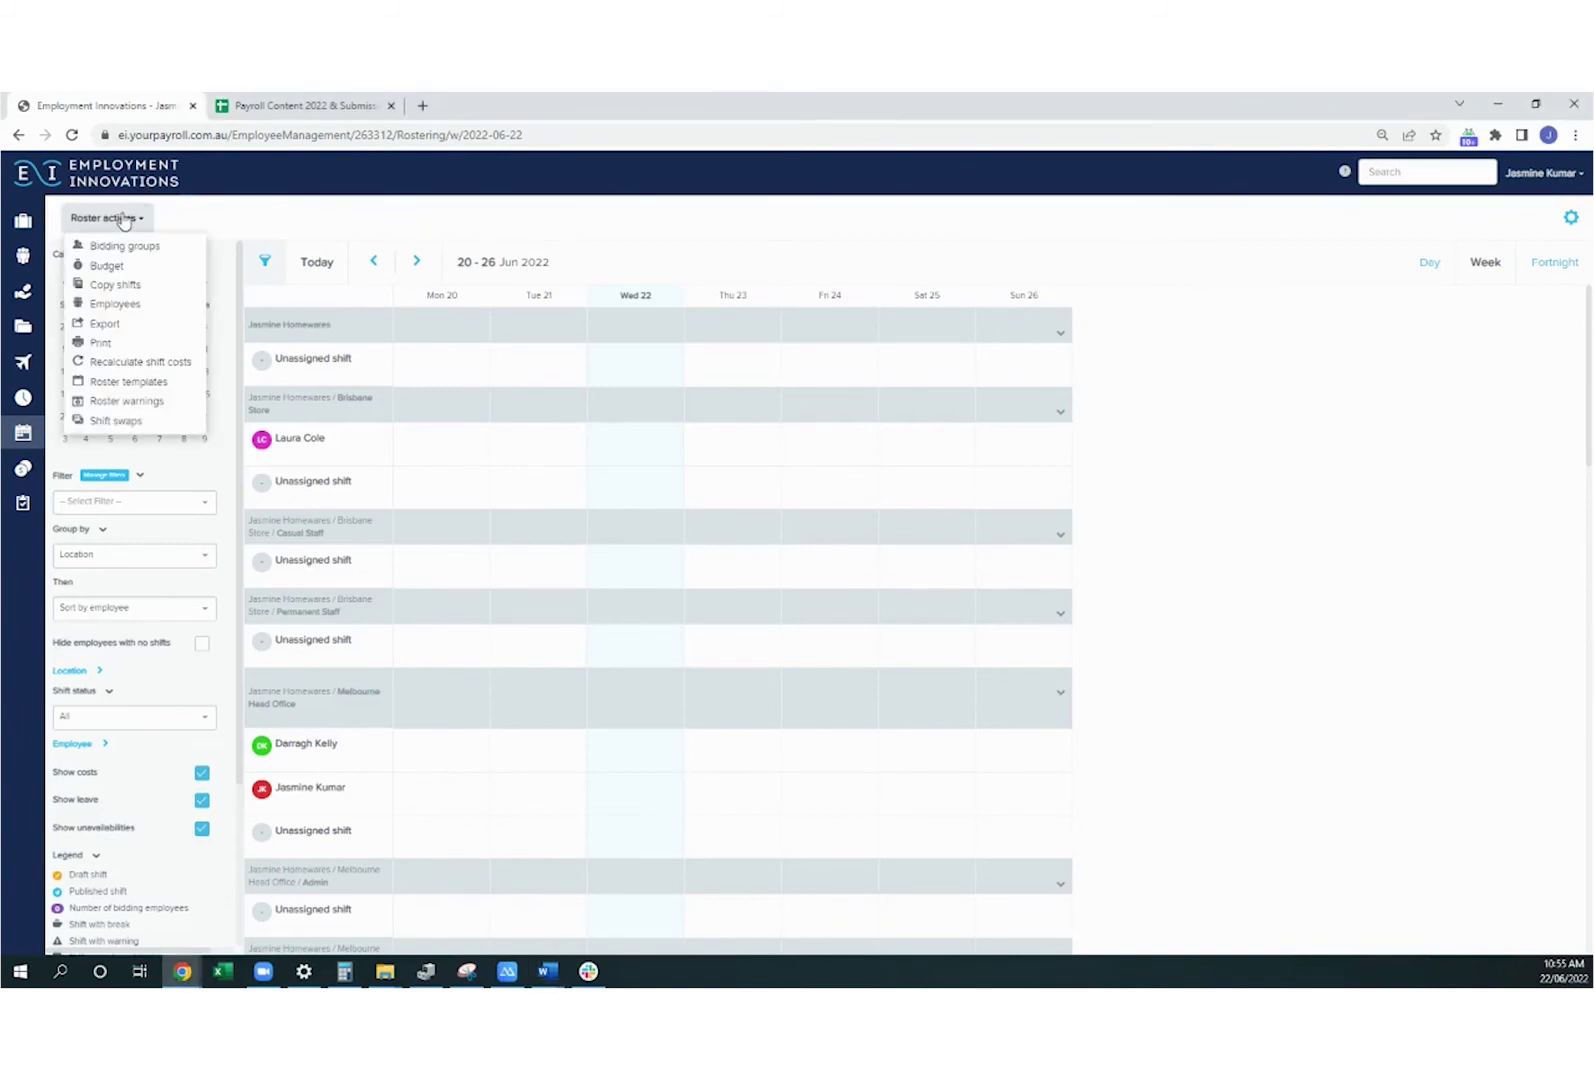
{"action": "left_click", "coordinate": [133, 382]}
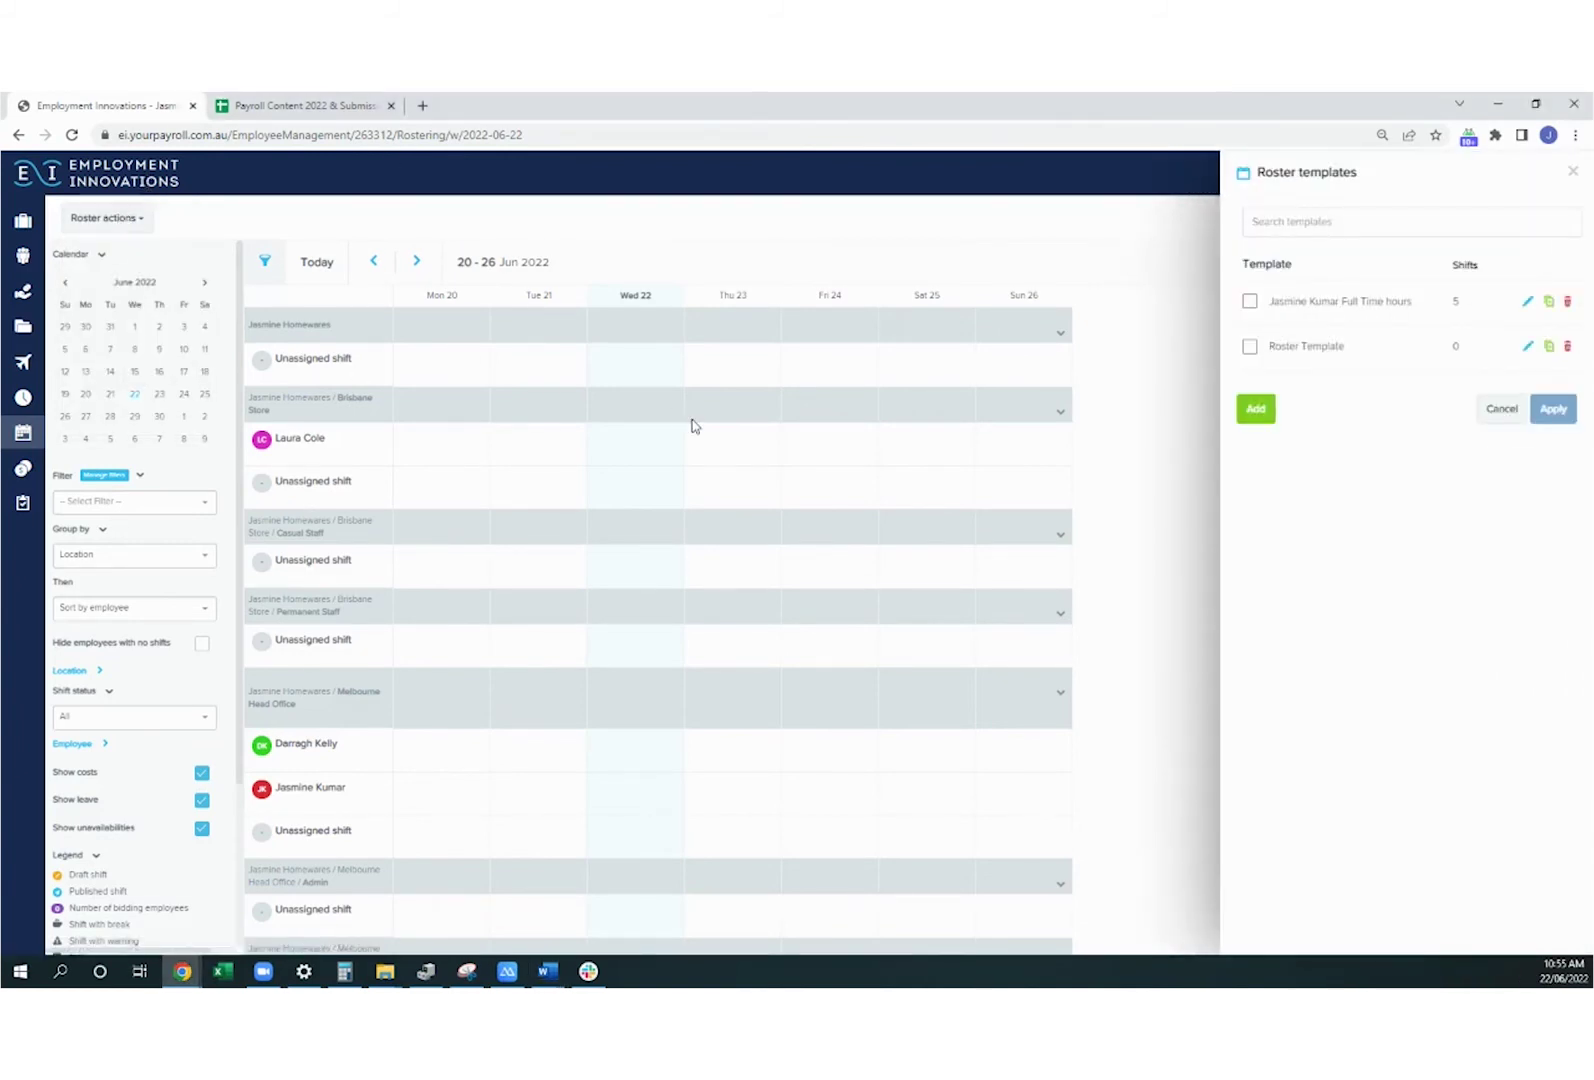
{"action": "left_click", "coordinate": [1256, 411]}
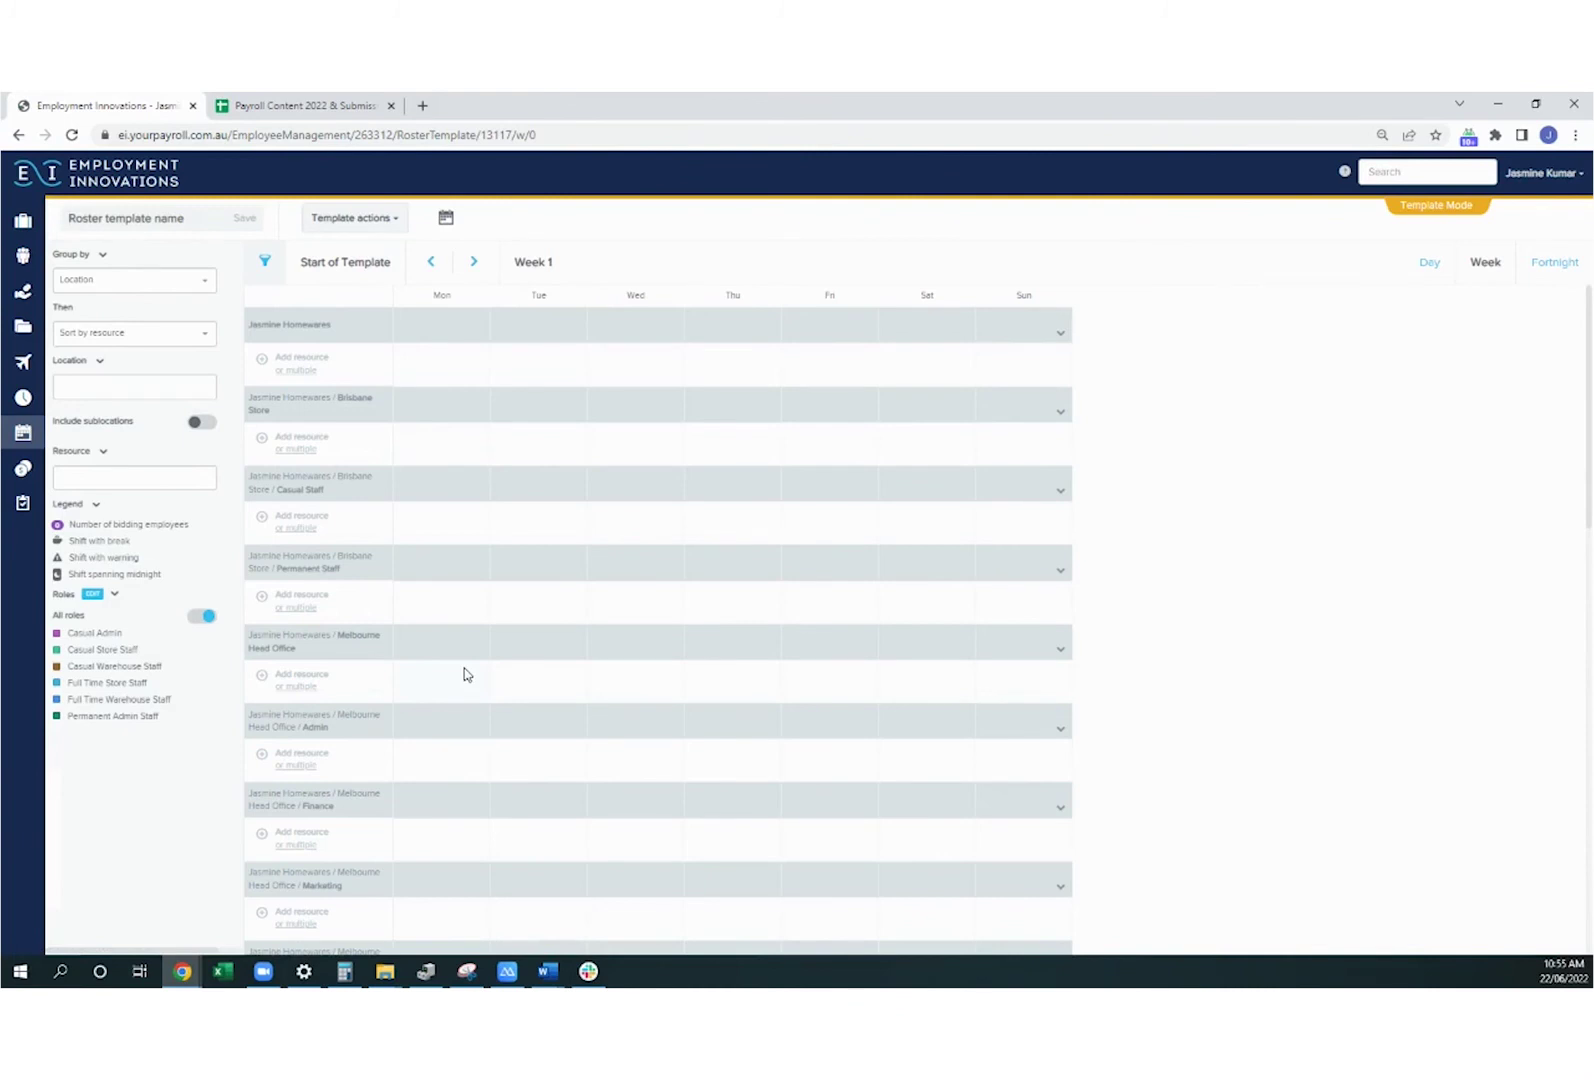
{"action": "left_click", "coordinate": [87, 220]}
- Apply the Full Time hours roster template from 20/06/2022, adding five 9am–5pm Mon–Fri shifts
{"action": "left_click", "coordinate": [78, 445]}
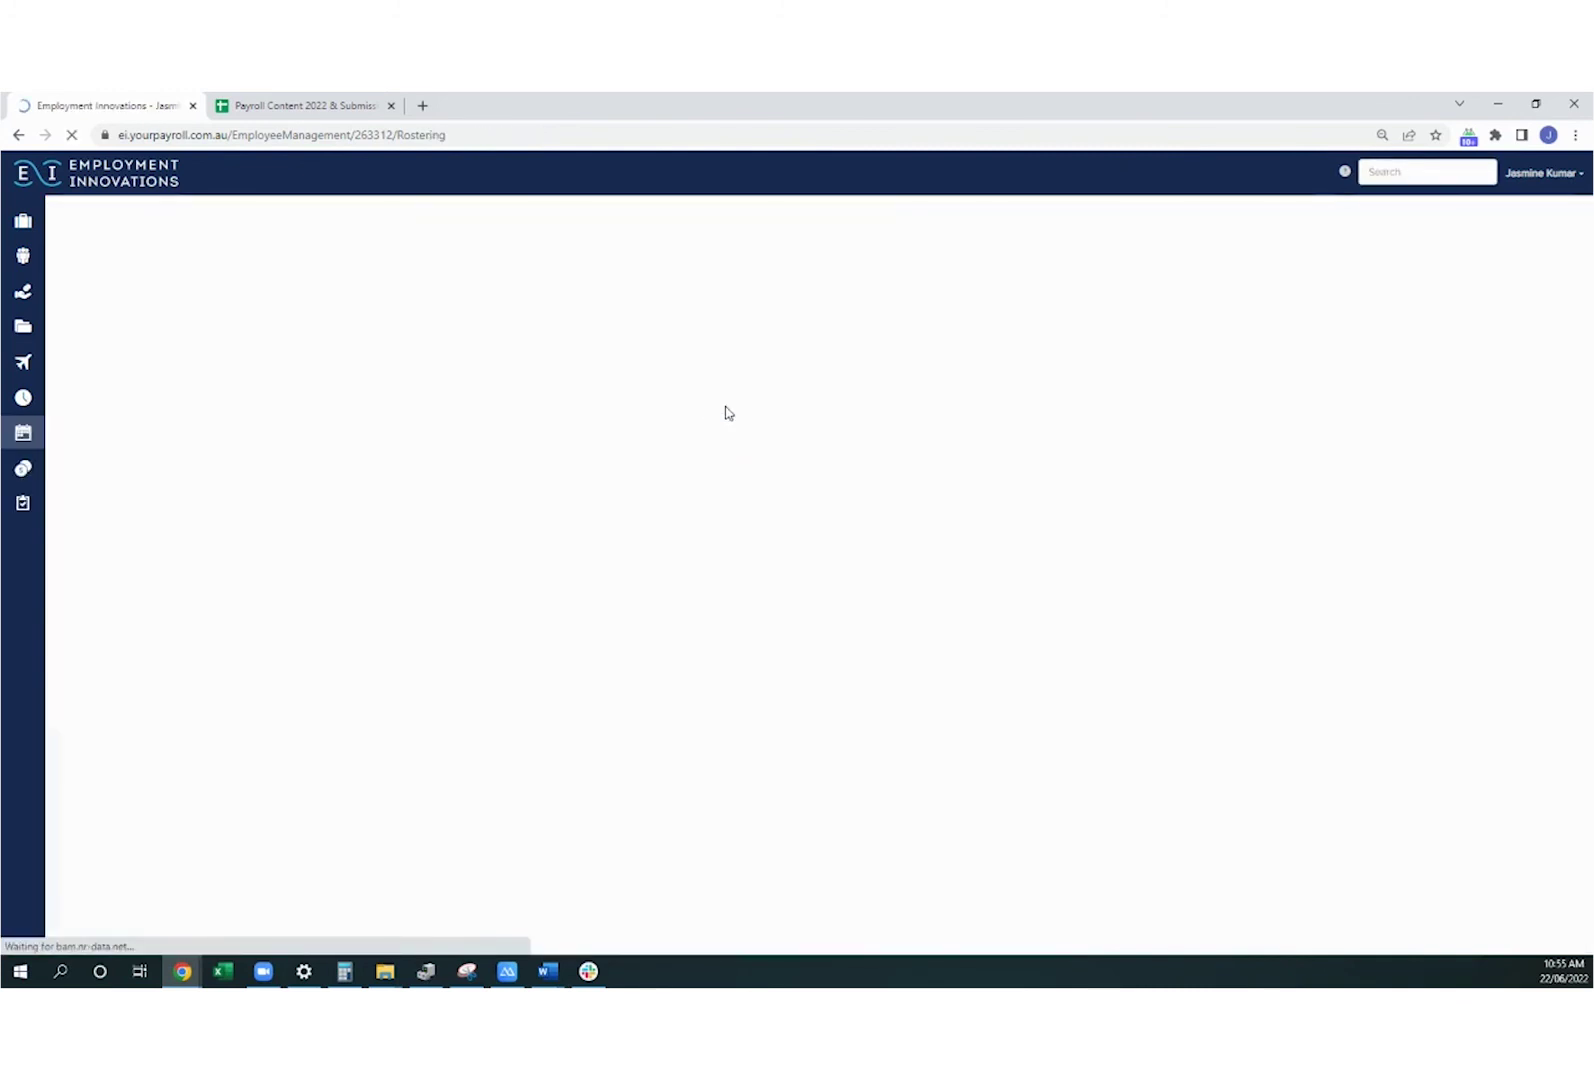
{"action": "left_click", "coordinate": [95, 220]}
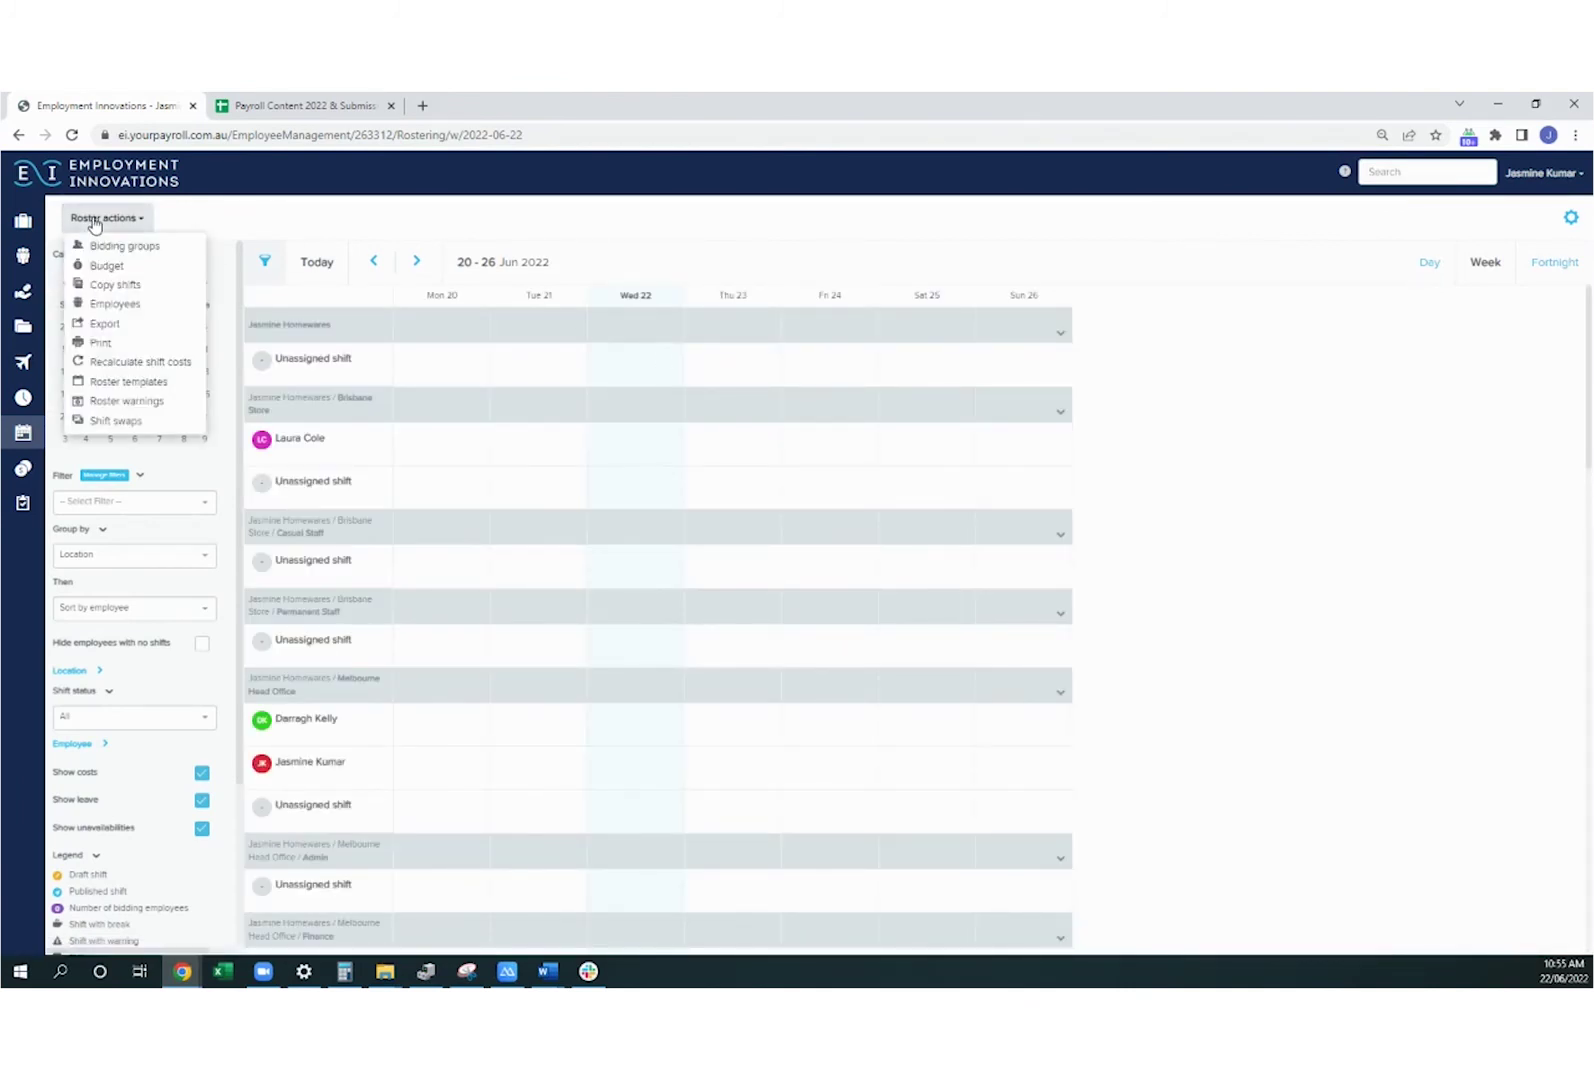
{"action": "left_click", "coordinate": [160, 387]}
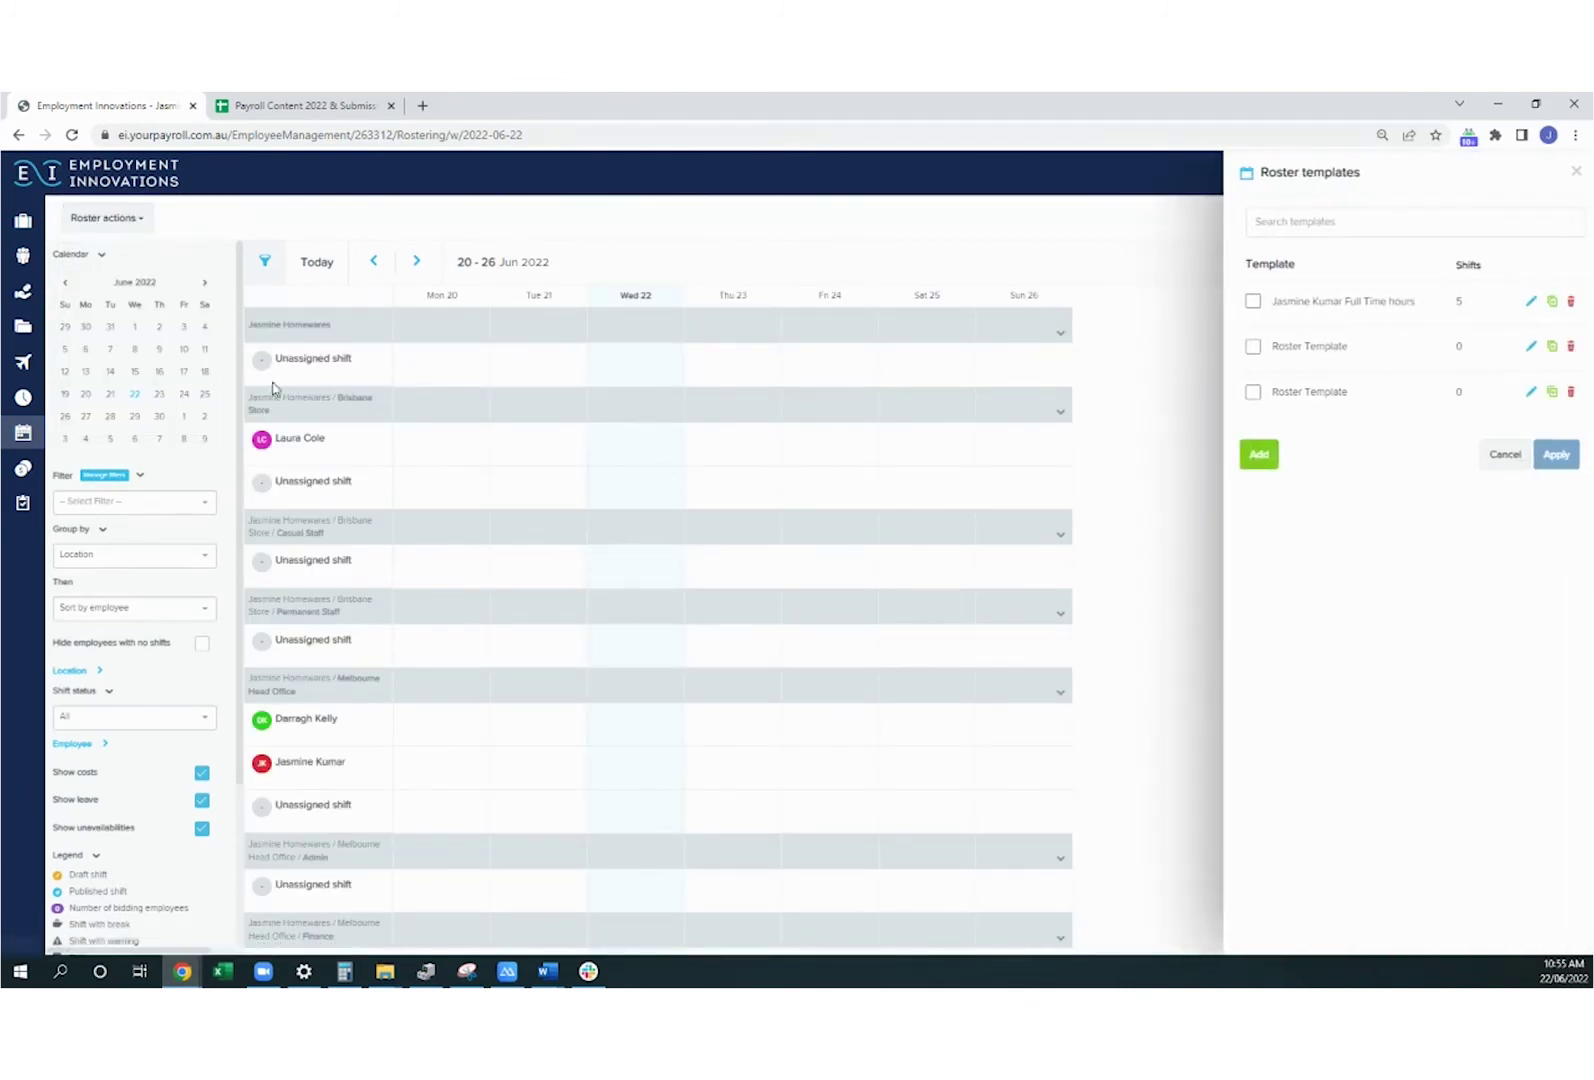
{"action": "left_click", "coordinate": [1250, 301]}
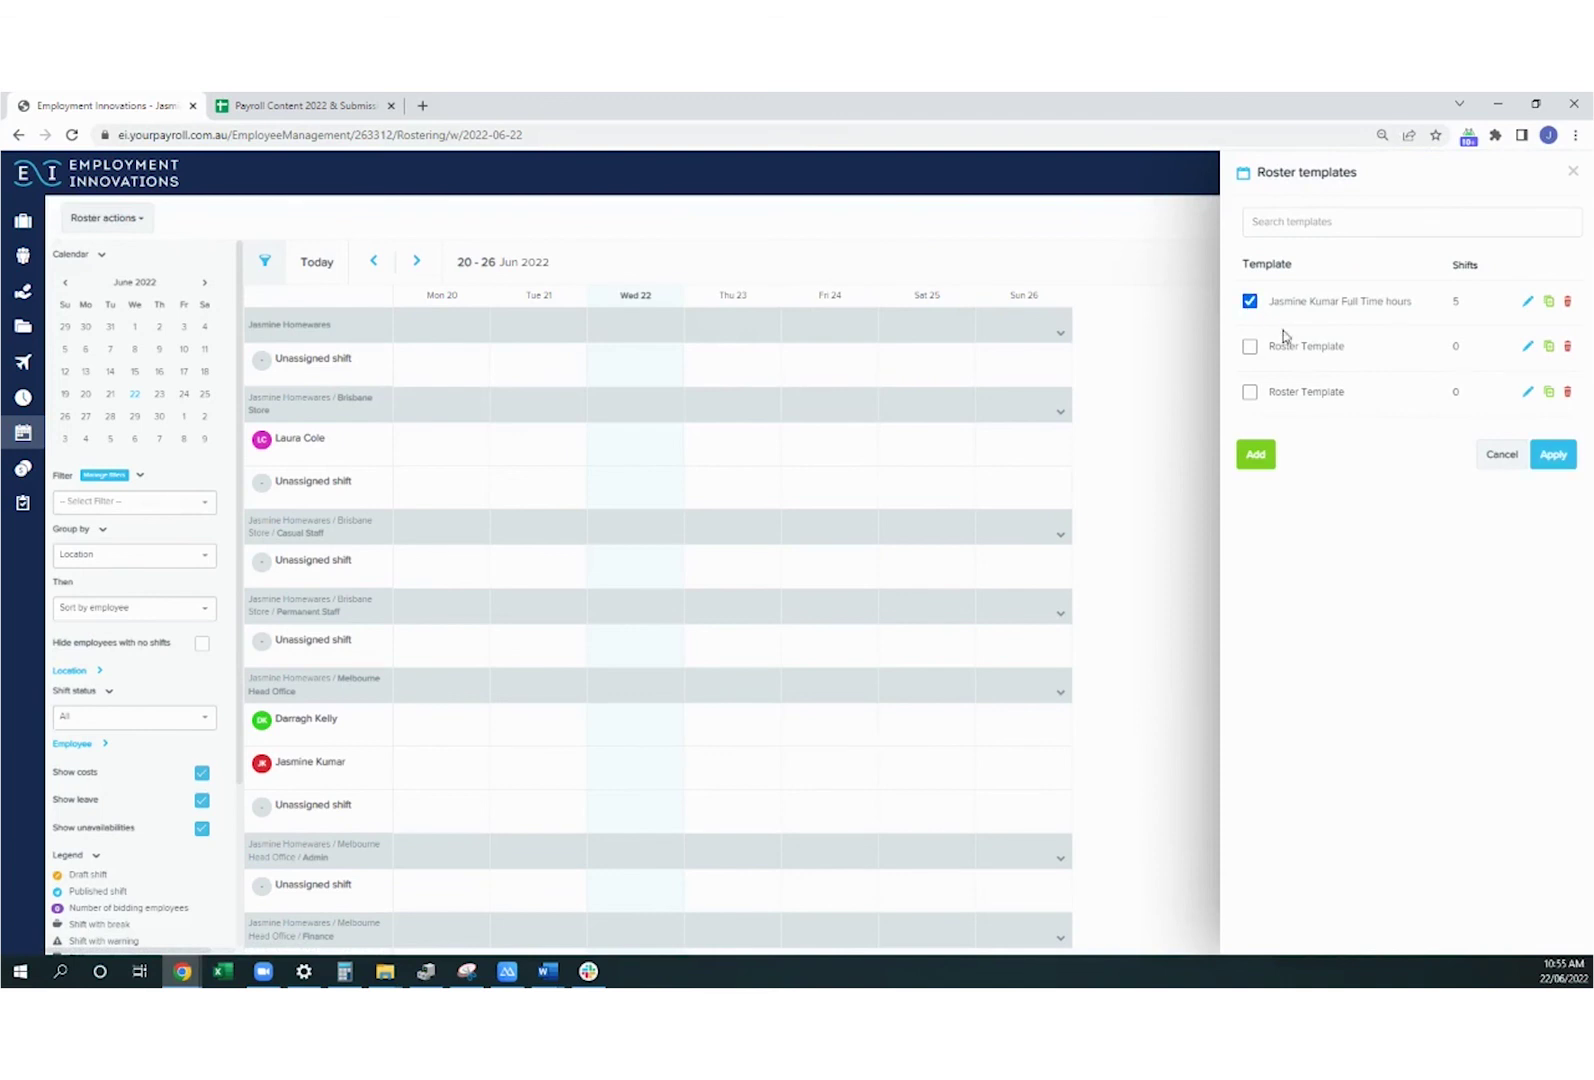
{"action": "left_click", "coordinate": [1562, 460]}
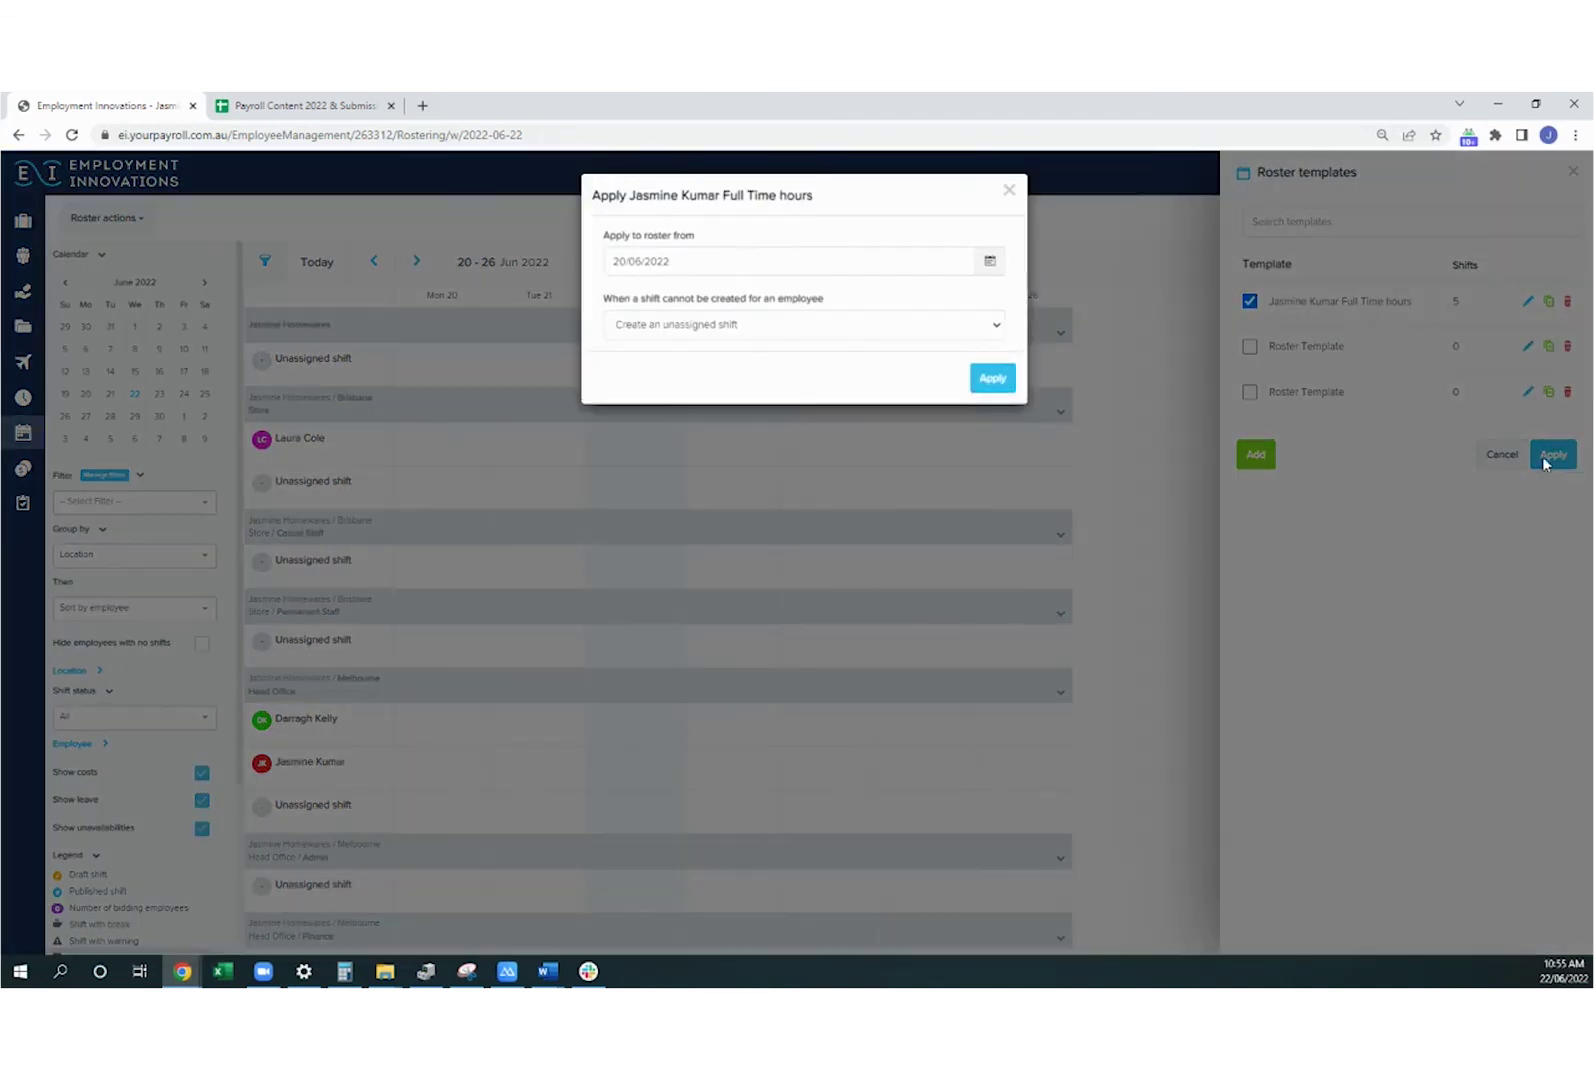
{"action": "left_click", "coordinate": [992, 377]}
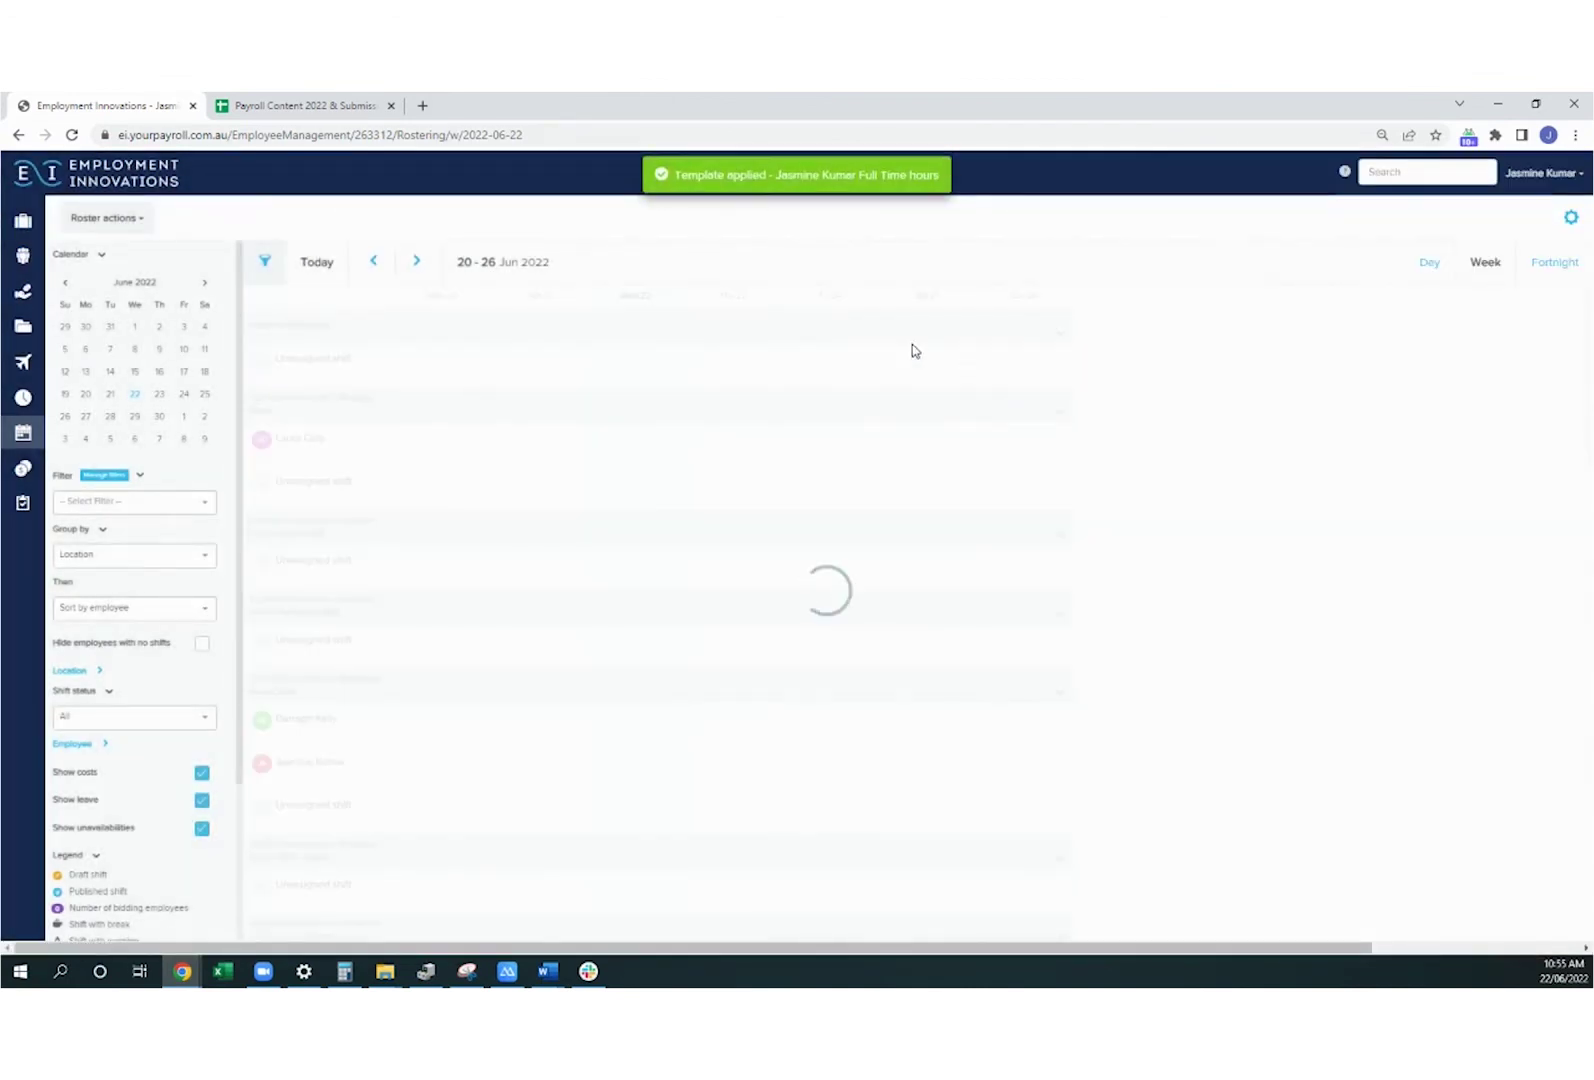
{"action": "scroll", "coordinate": [441, 612], "scroll_direction": "down", "scroll_amount": 3}
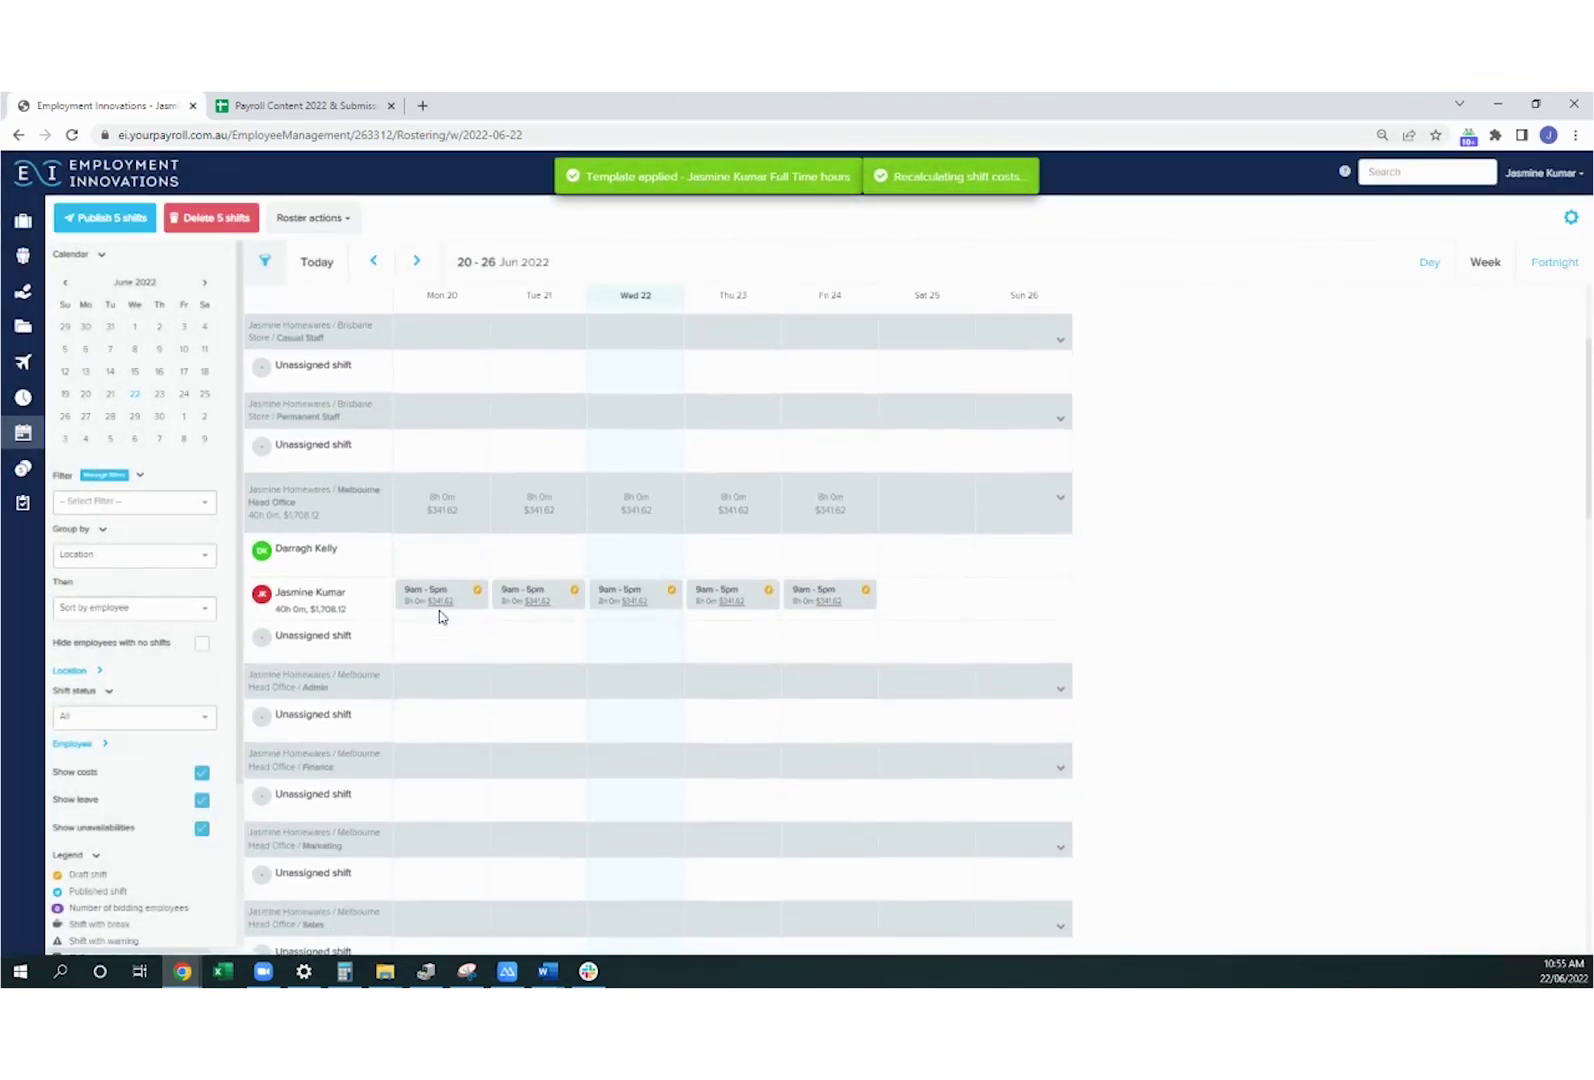